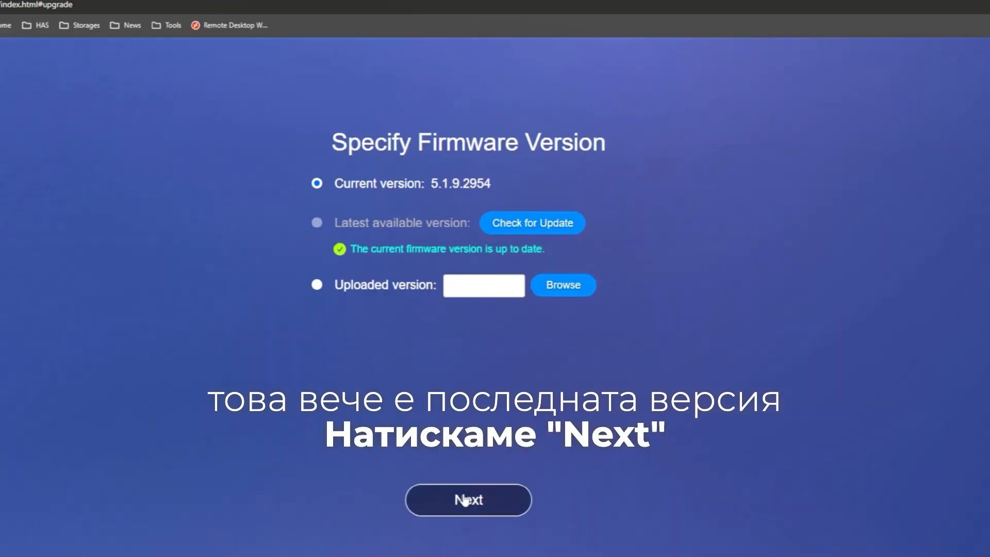
Step: Continue with the current firmware version and set the NAS name to coolnas
click(466, 498)
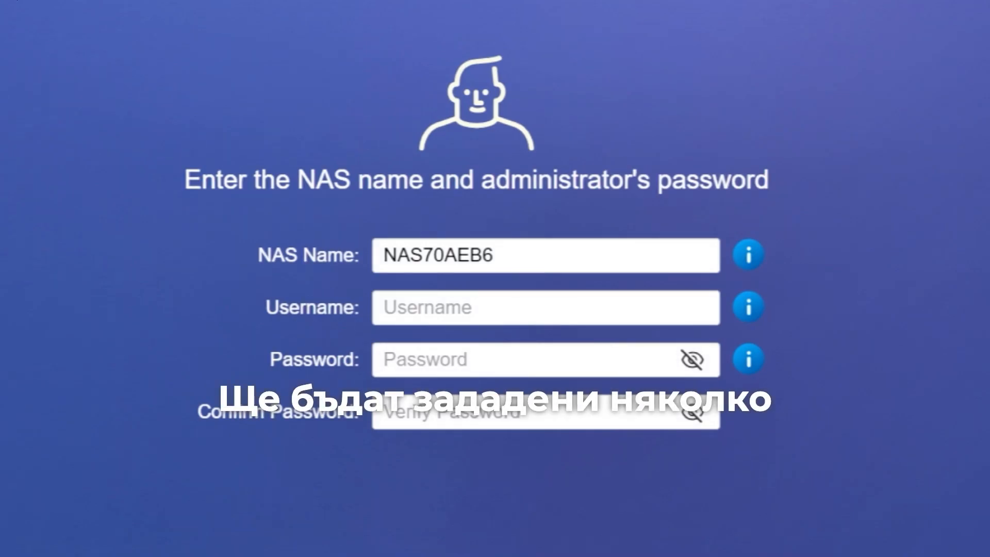
drag(259, 255, 347, 258)
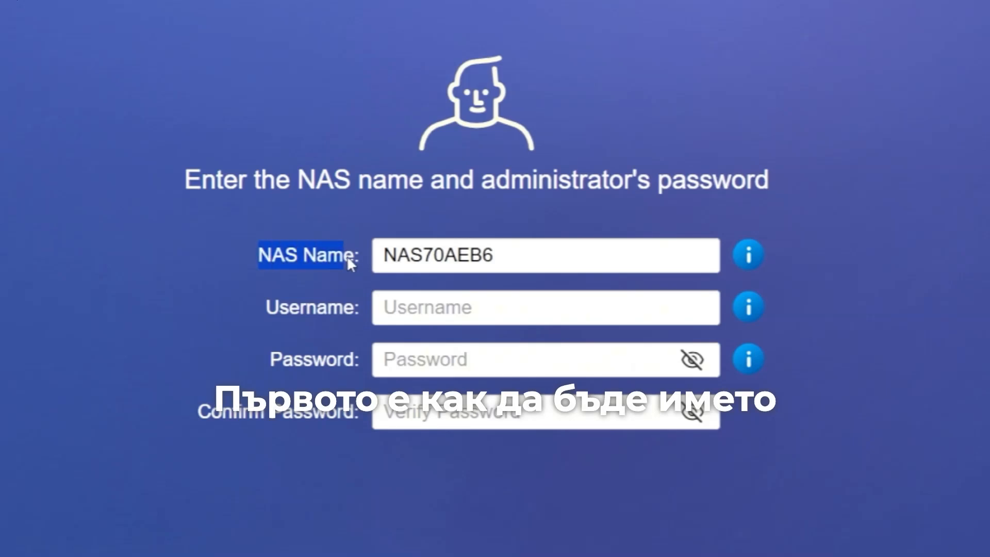
double_click(515, 252)
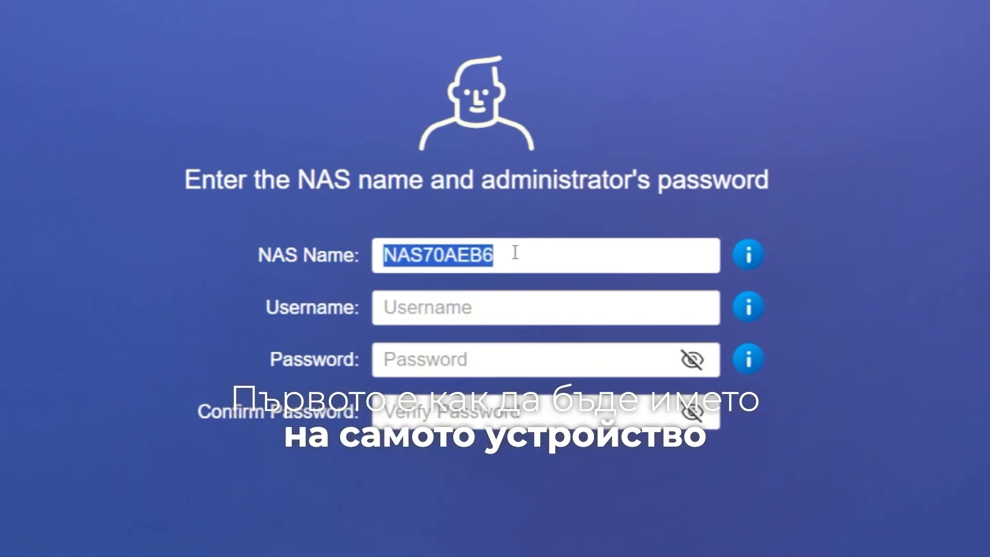
text(cool)
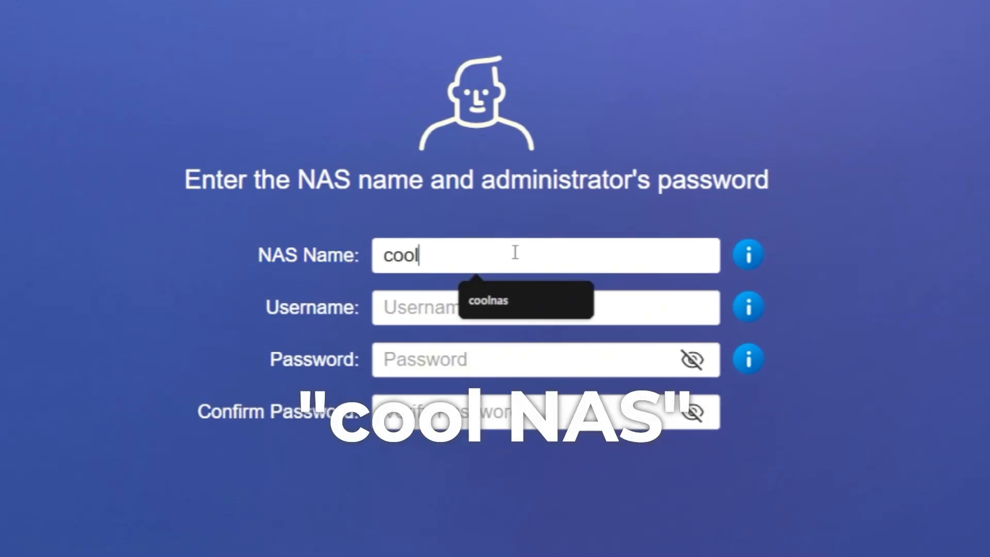
text(nas)
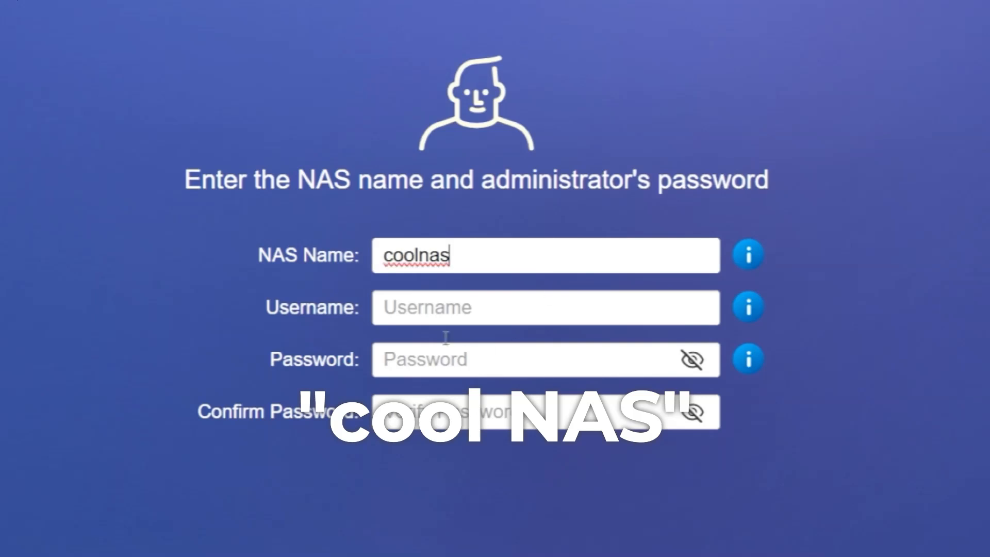
Step: Set the administrator username to sysadmin and enter a strong account password
click(431, 308)
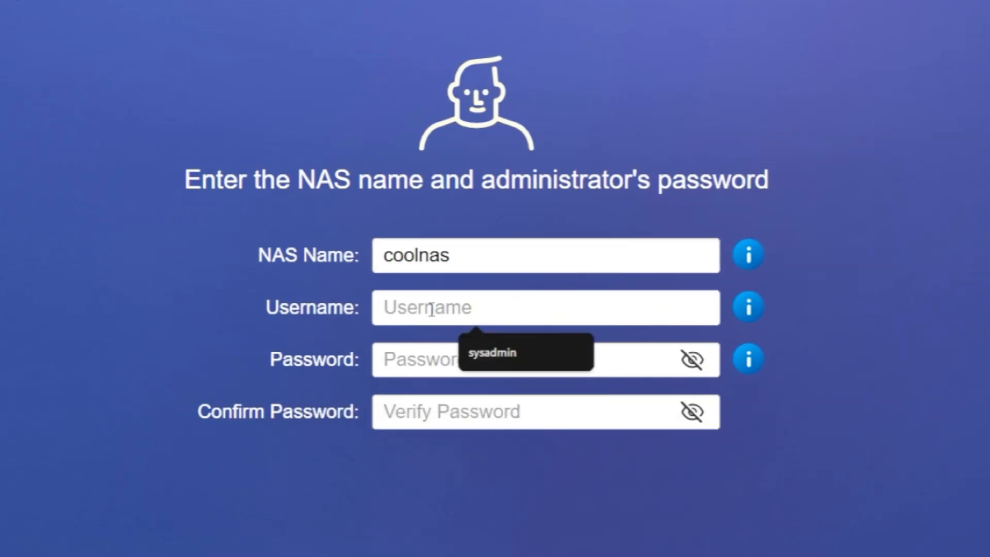
click(494, 351)
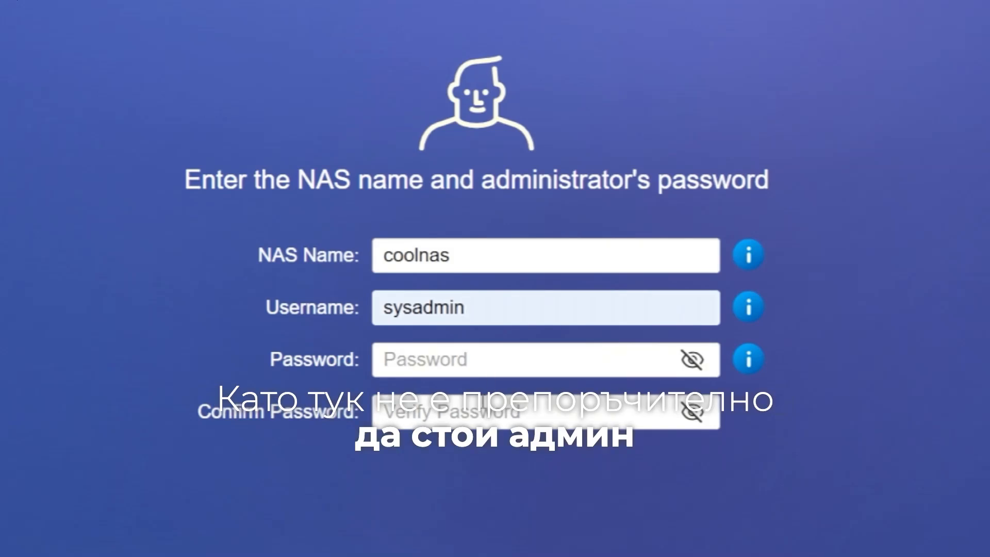
click(465, 359)
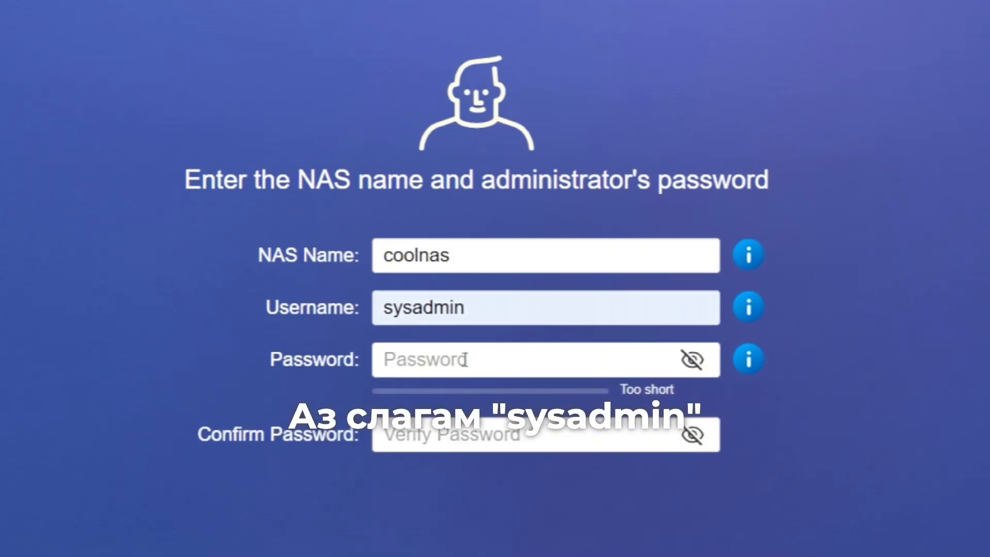
text(•••••••)
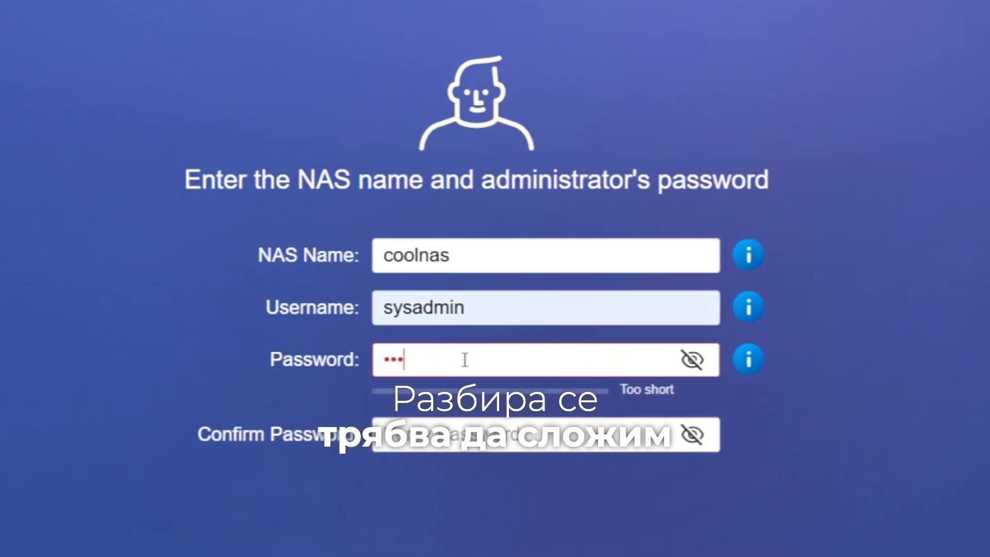
text(••••)
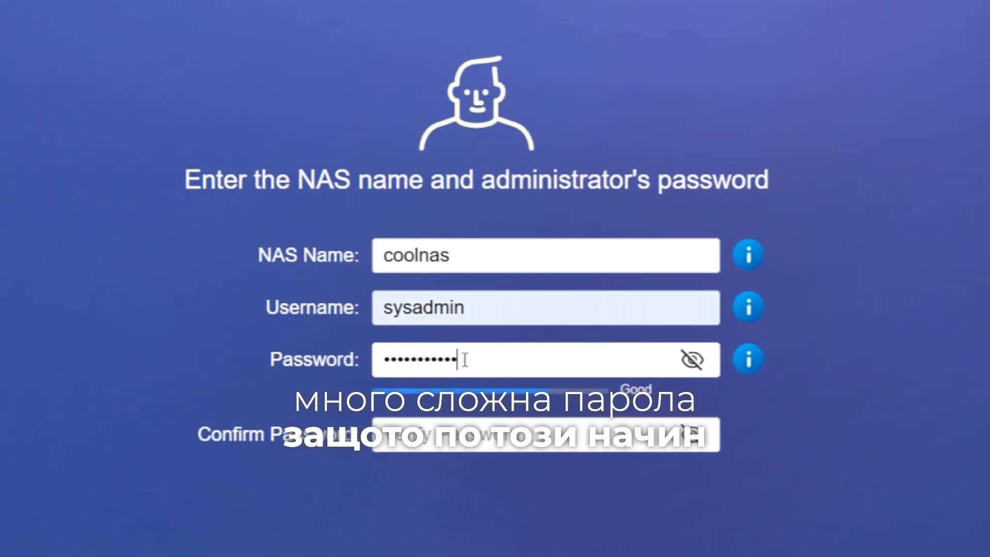
text(••••••)
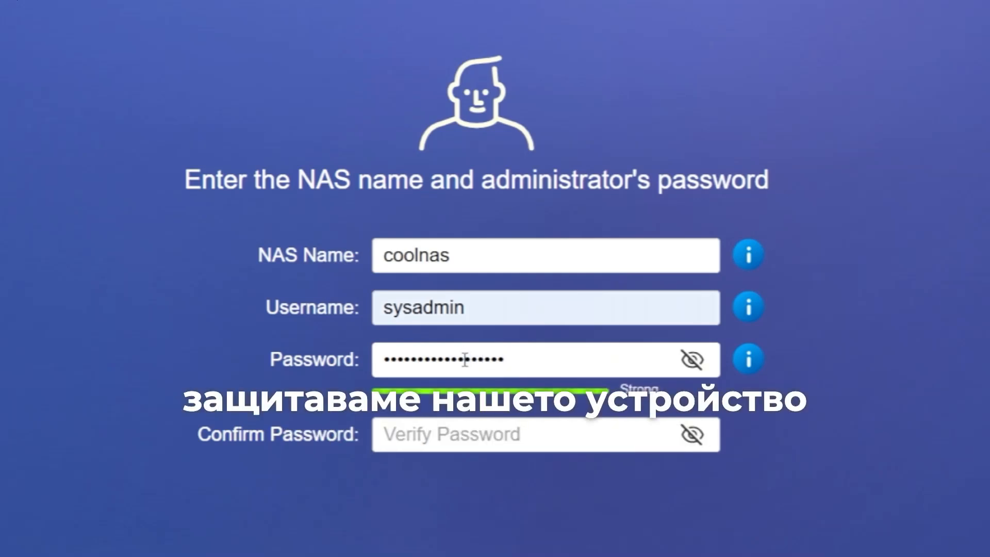
Step: Repeat the administrator password to confirm it and proceed to the date and time settings
click(417, 437)
click(424, 404)
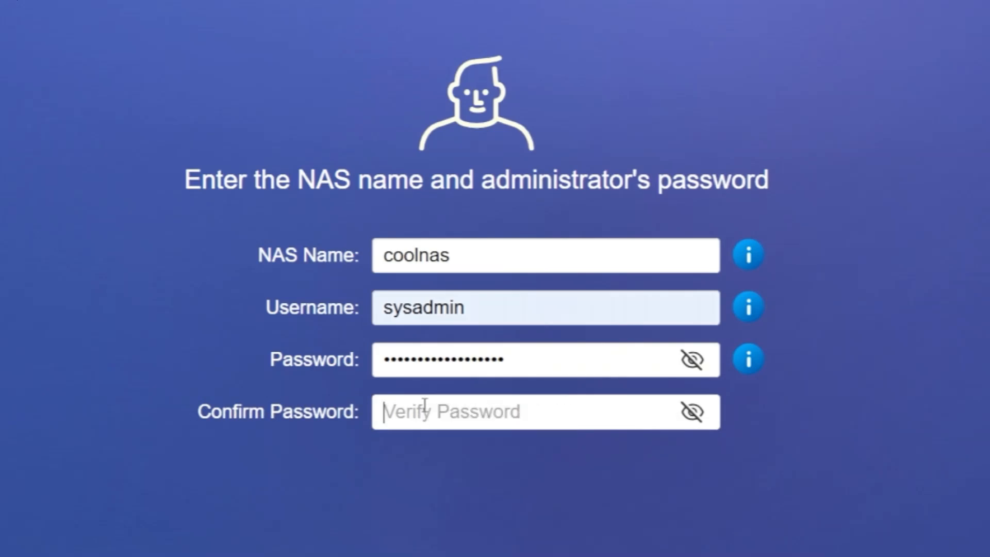
text(•••••)
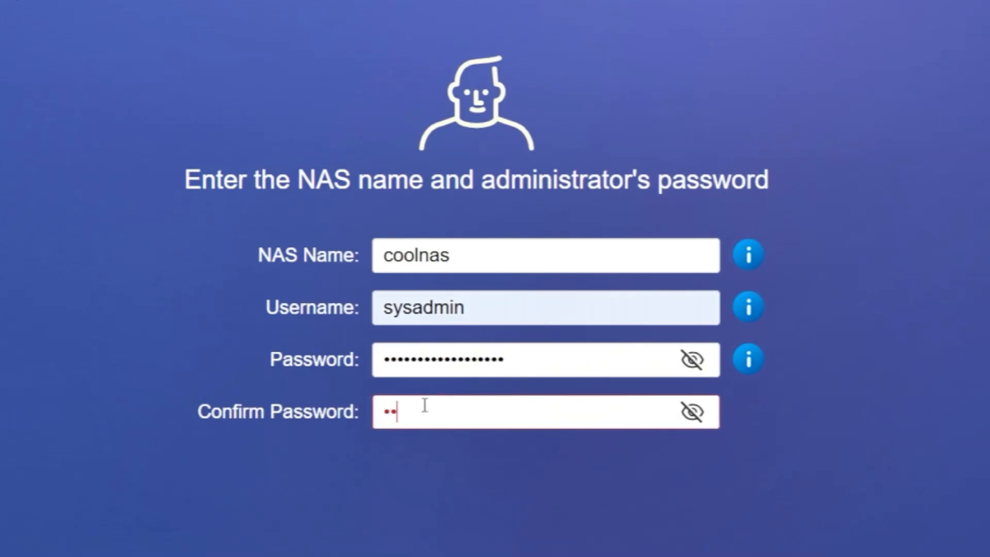
text(•••••••••••)
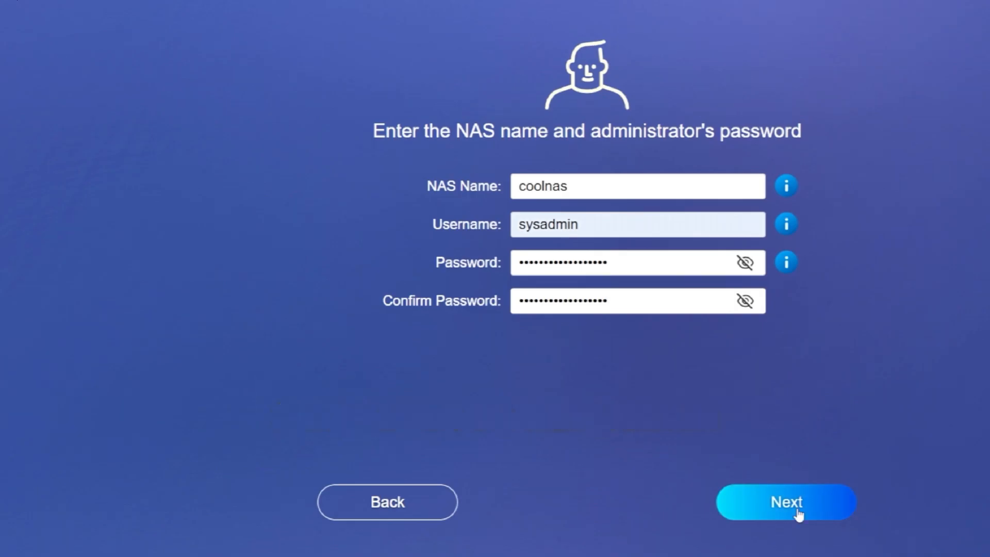
click(798, 513)
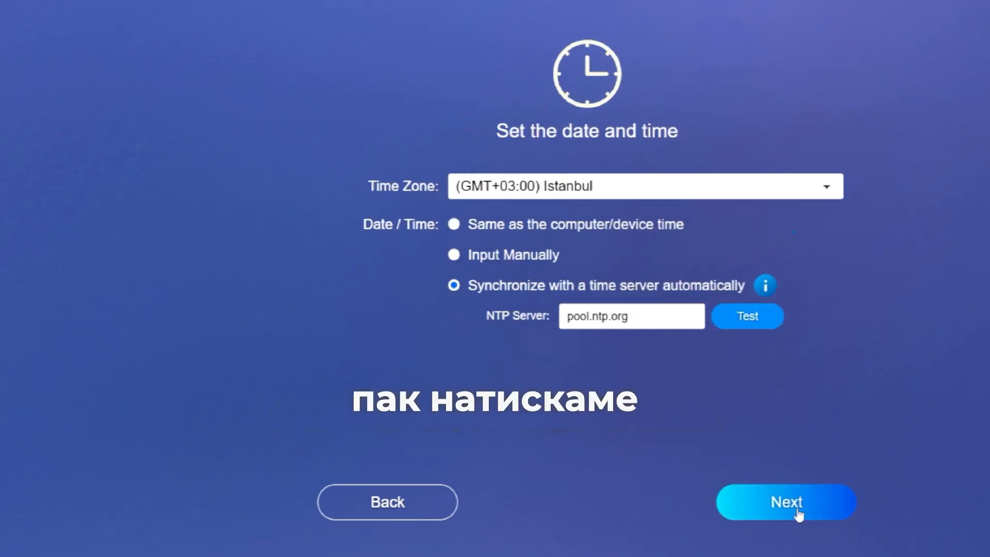
Step: Set the time zone to (GMT+02:00) Helsinki, Kyiv, Sofia, Riga, Tallinn, test the pool.ntp.org time server and continue
click(703, 190)
scroll(731, 302, down, 5)
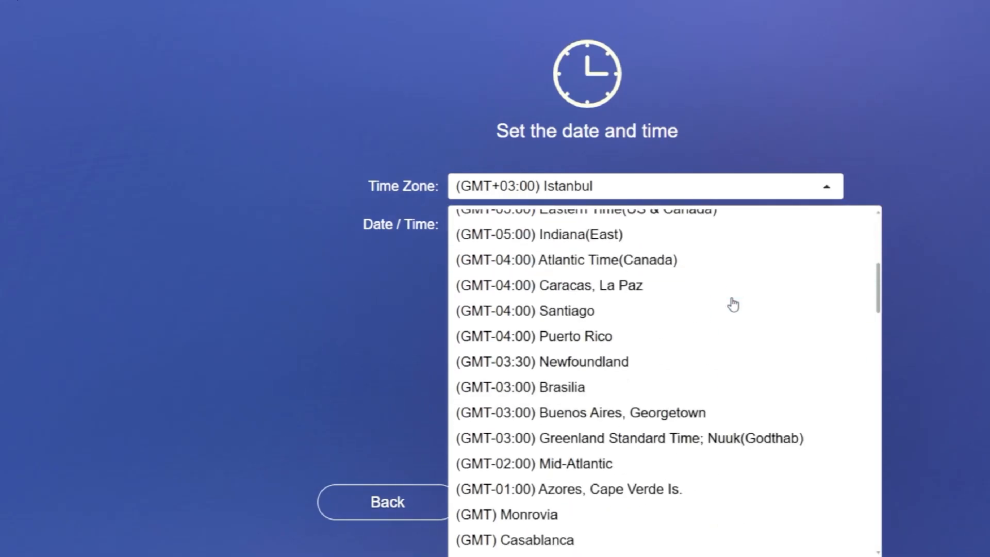
scroll(732, 303, down, 6)
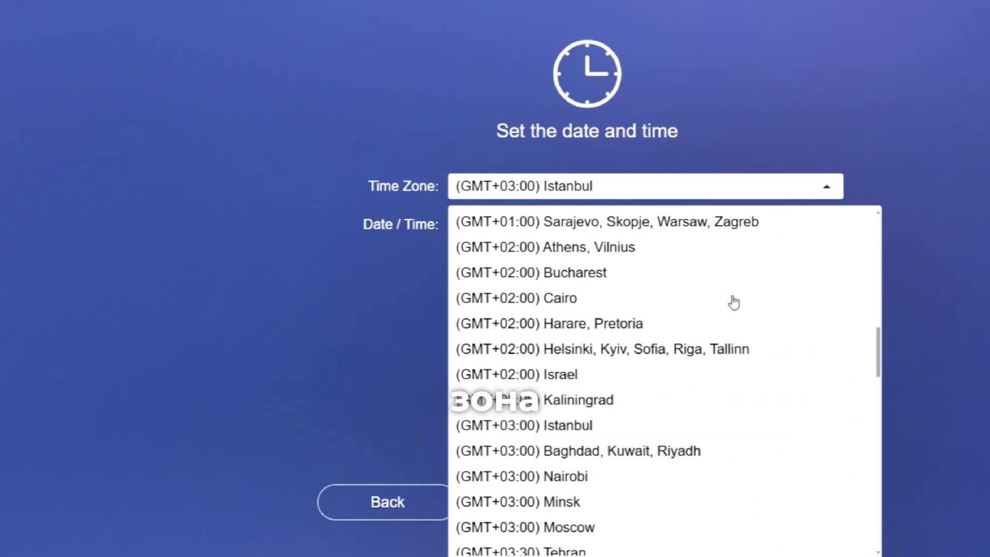
click(752, 349)
click(756, 317)
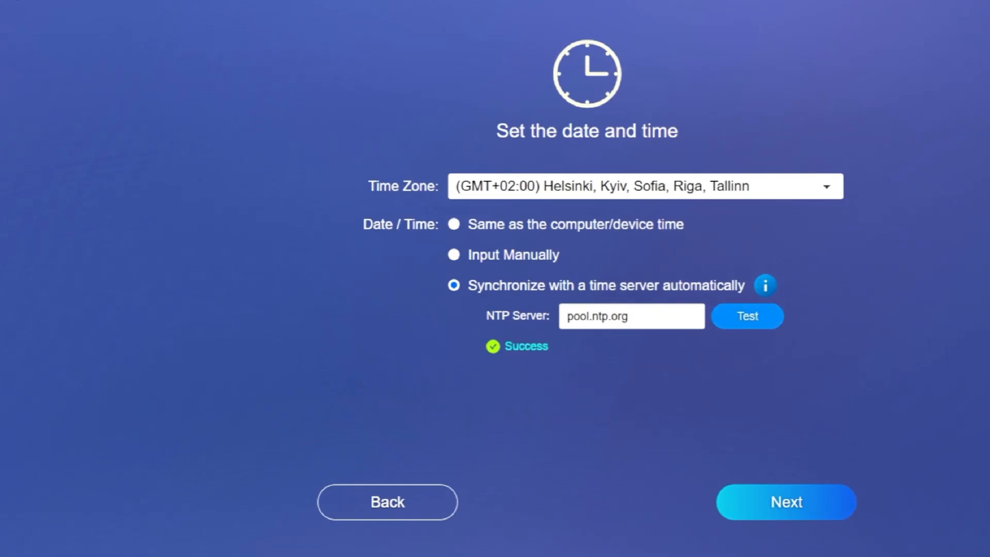
click(798, 503)
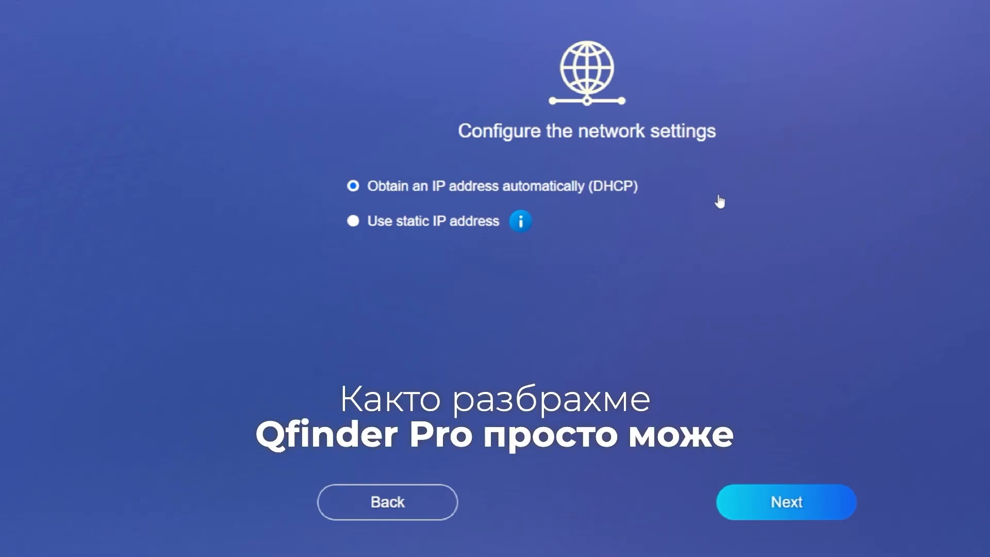
Step: Accept automatic IP addressing (DHCP) and keep the firmware update rule at "Notify me, do not automatically update"
click(787, 503)
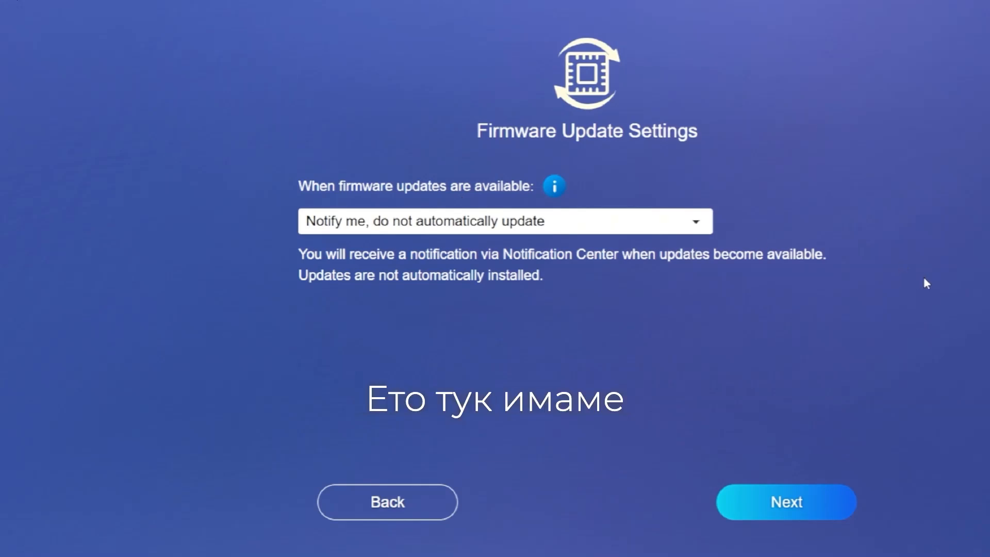
click(697, 227)
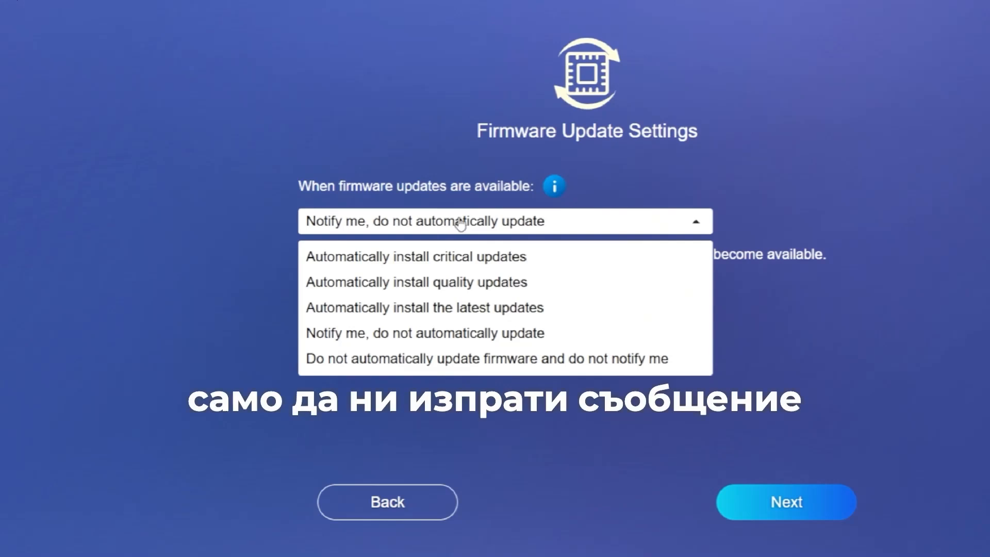
click(929, 288)
click(807, 504)
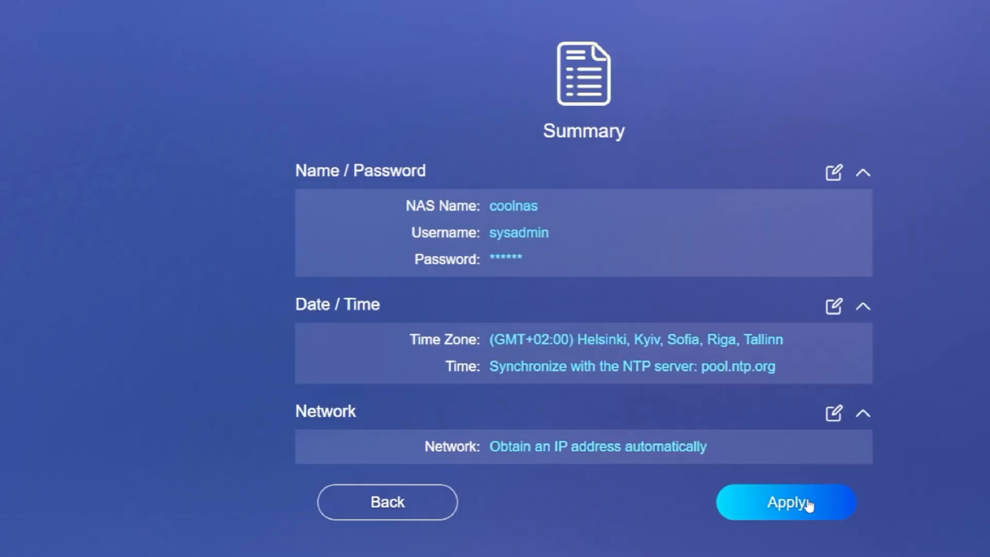
Step: Review the account, date, network and firmware update sections of the setup summary and apply the configuration
scroll(937, 177, down, 2)
scroll(937, 176, up, 2)
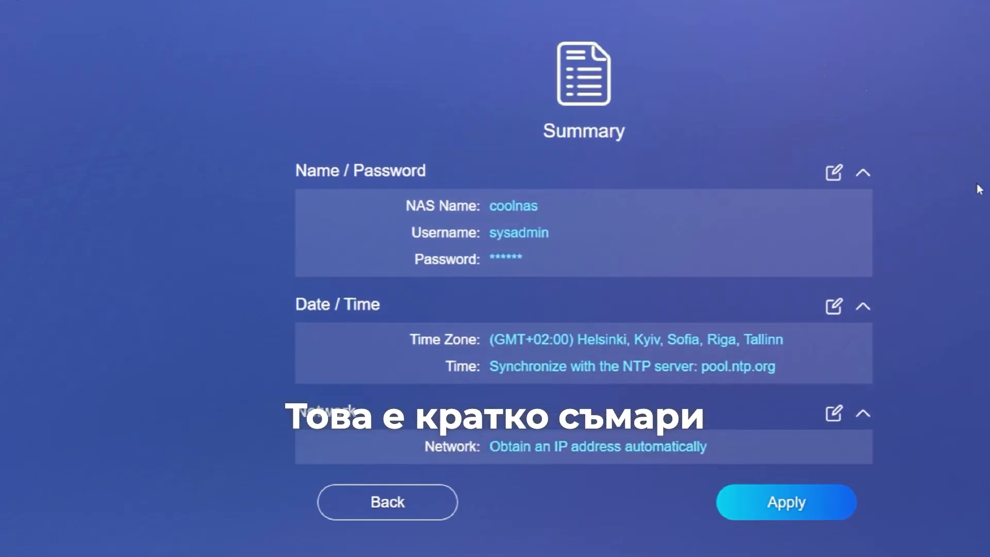
scroll(938, 176, down, 2)
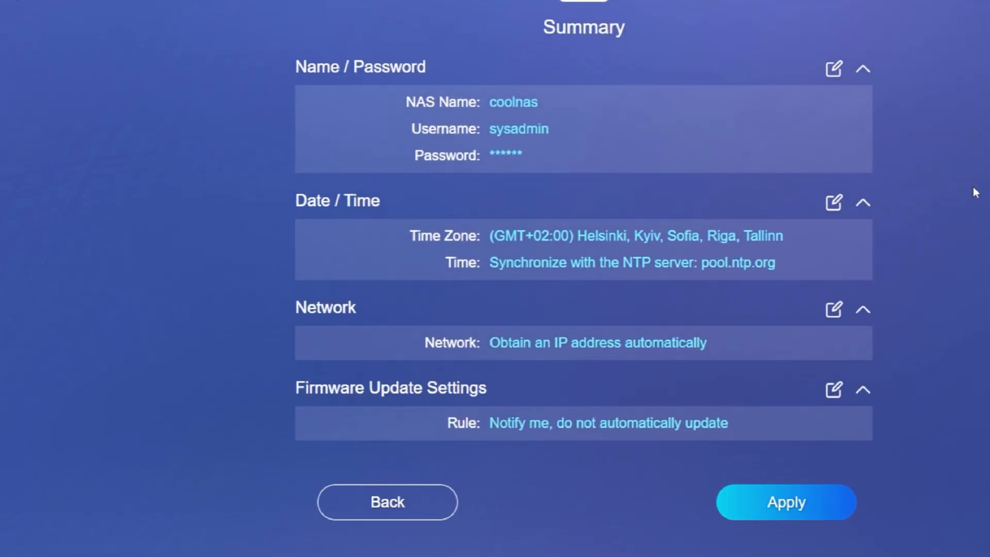
scroll(684, 168, up, 2)
scroll(669, 157, down, 2)
scroll(584, 342, up, 2)
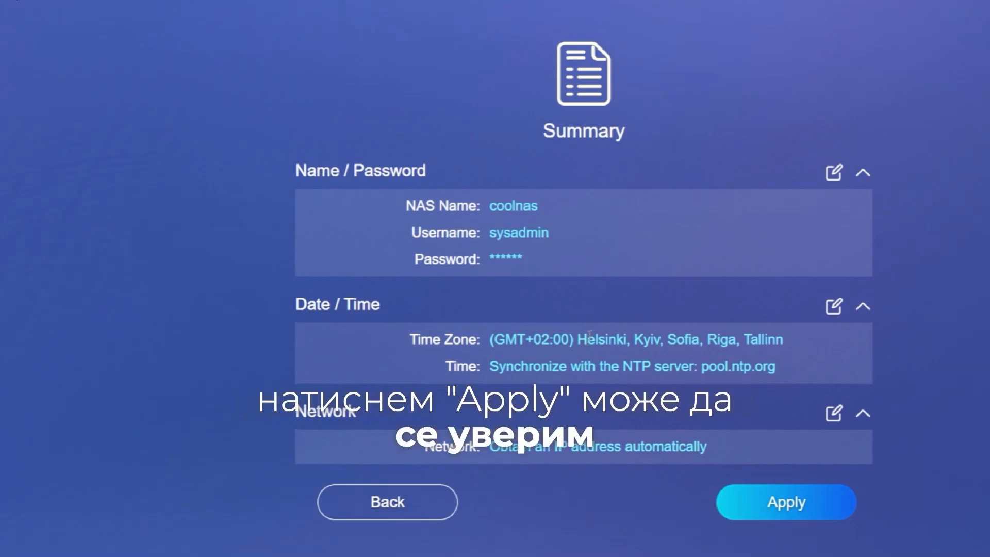
scroll(575, 220, down, 2)
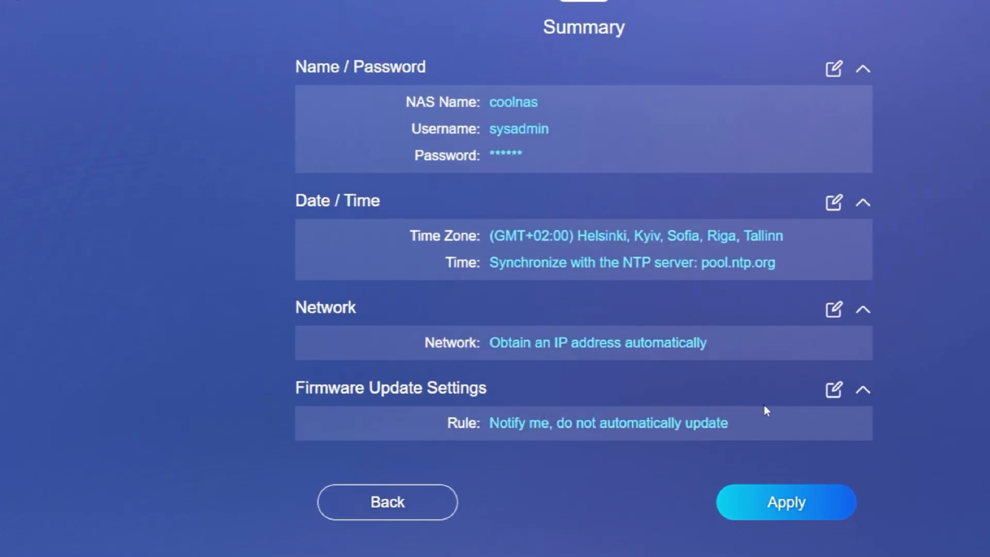
click(788, 503)
Step: Read the warning about clearing all drive data and confirm the system initialization
drag(455, 264, 609, 264)
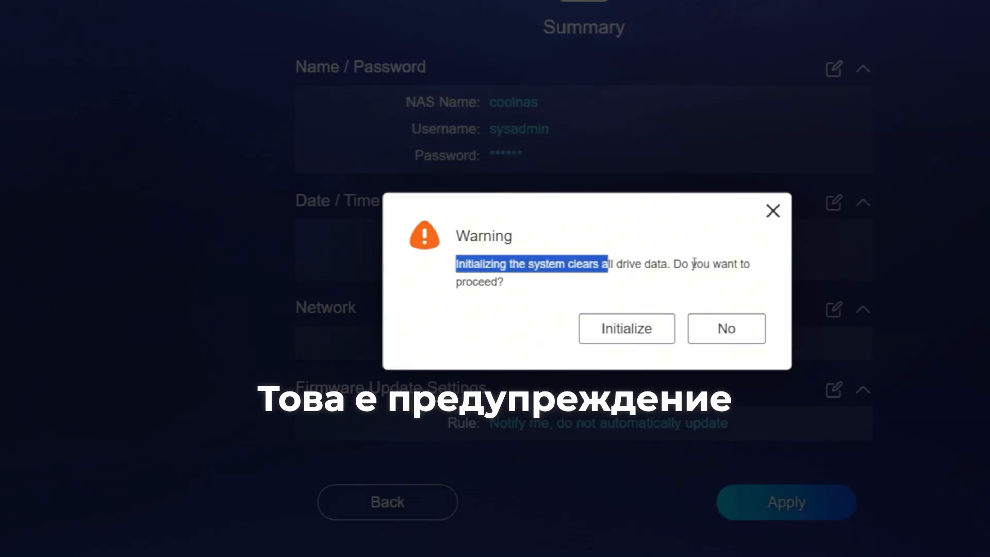
drag(695, 263, 742, 263)
triple_click(745, 263)
click(652, 261)
drag(479, 259, 675, 276)
click(676, 277)
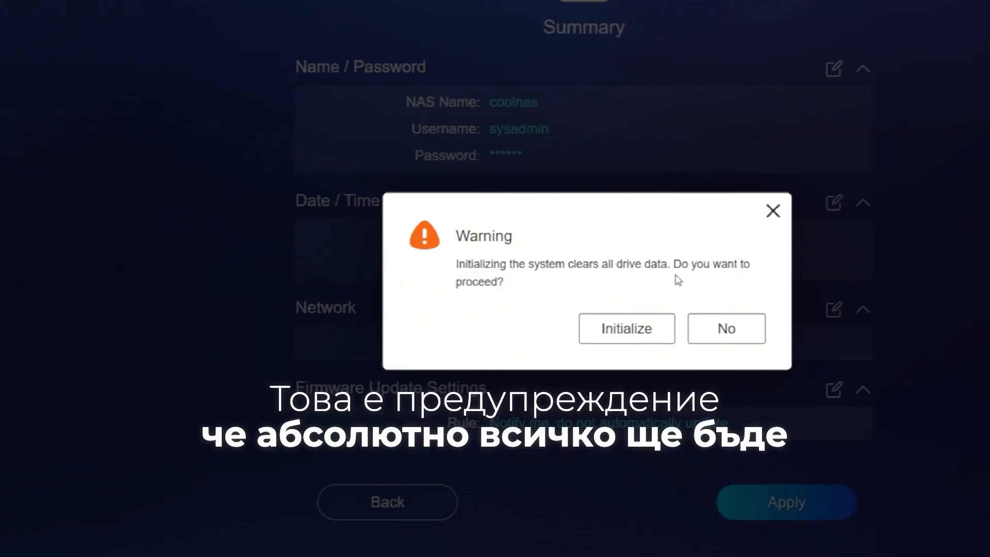
drag(456, 260, 619, 280)
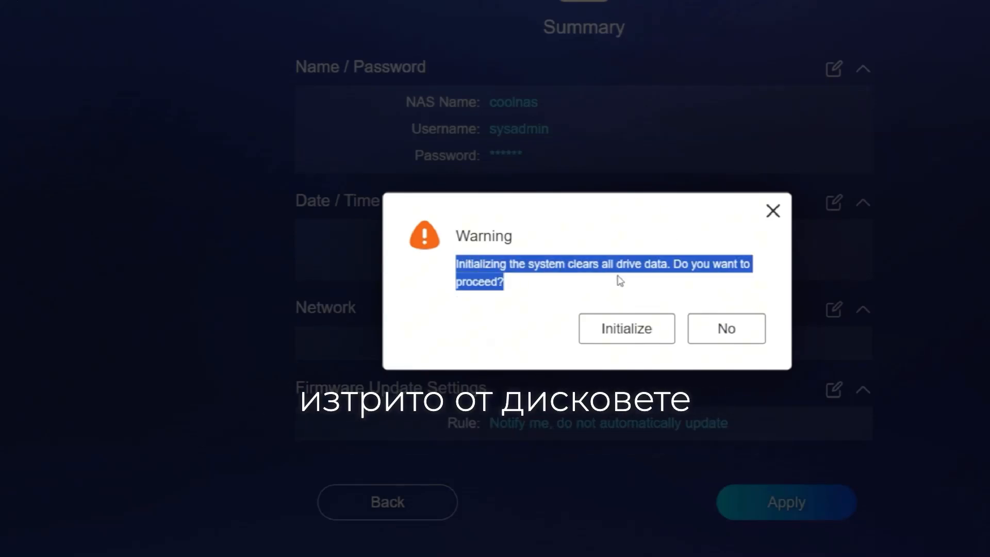
click(620, 281)
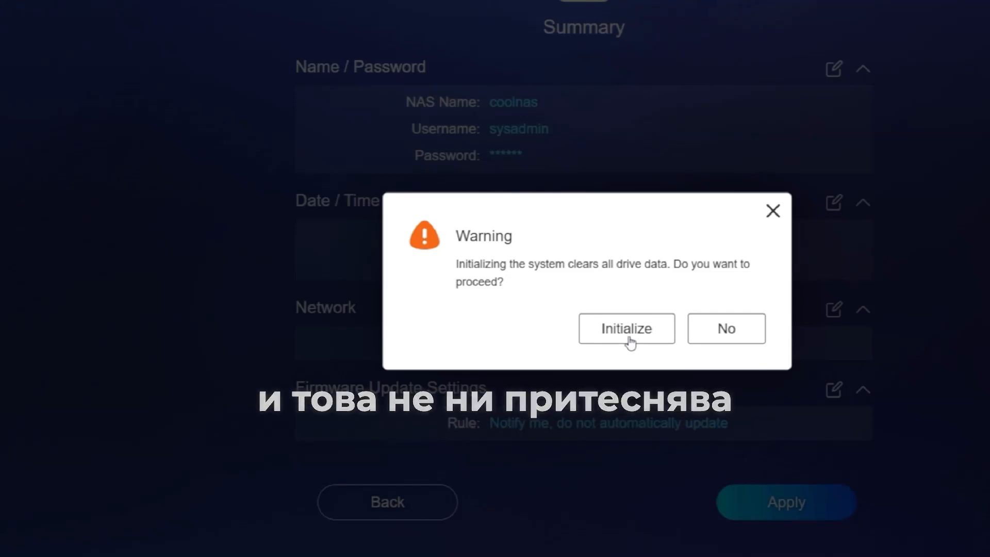
click(627, 332)
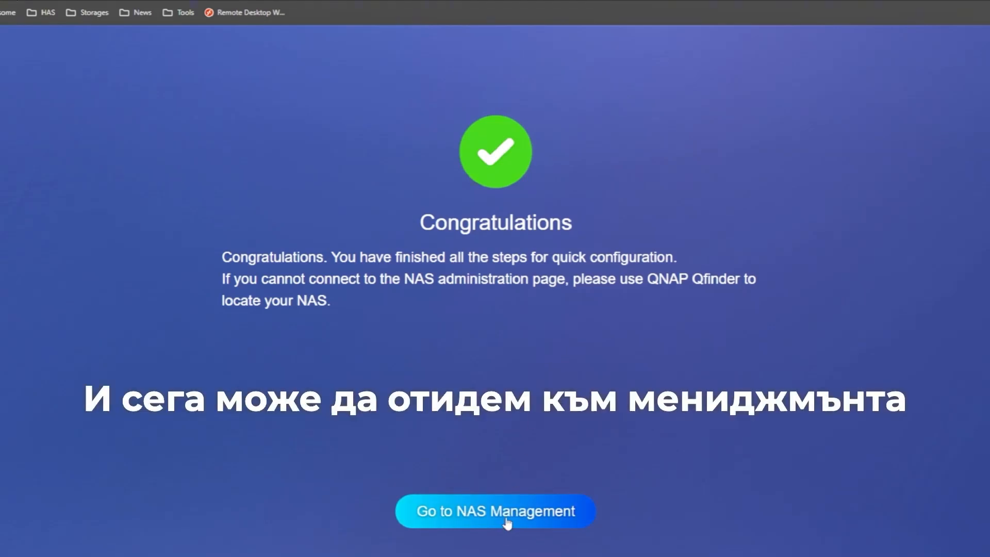
Step: Open the NAS management page and log in as sysadmin with the account password
click(506, 520)
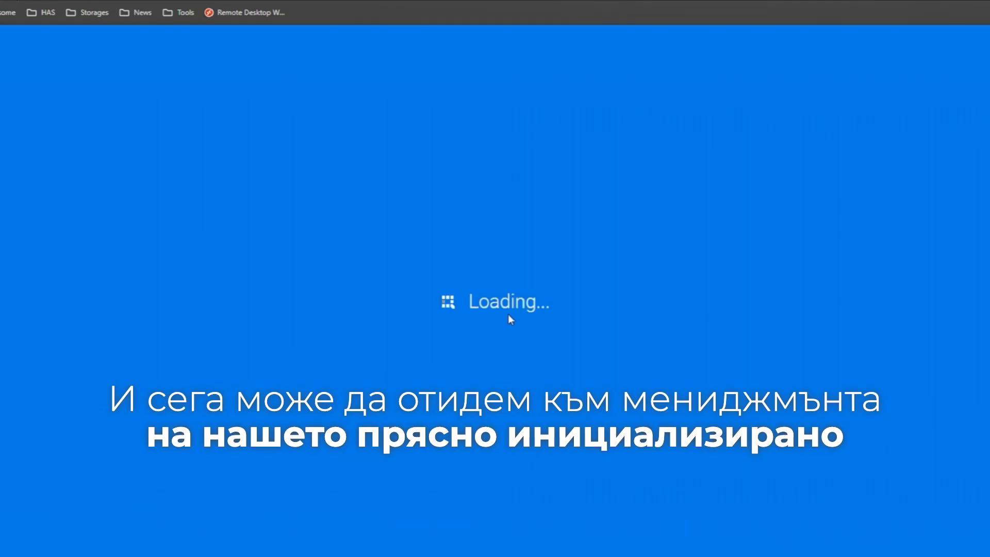
click(448, 231)
click(525, 357)
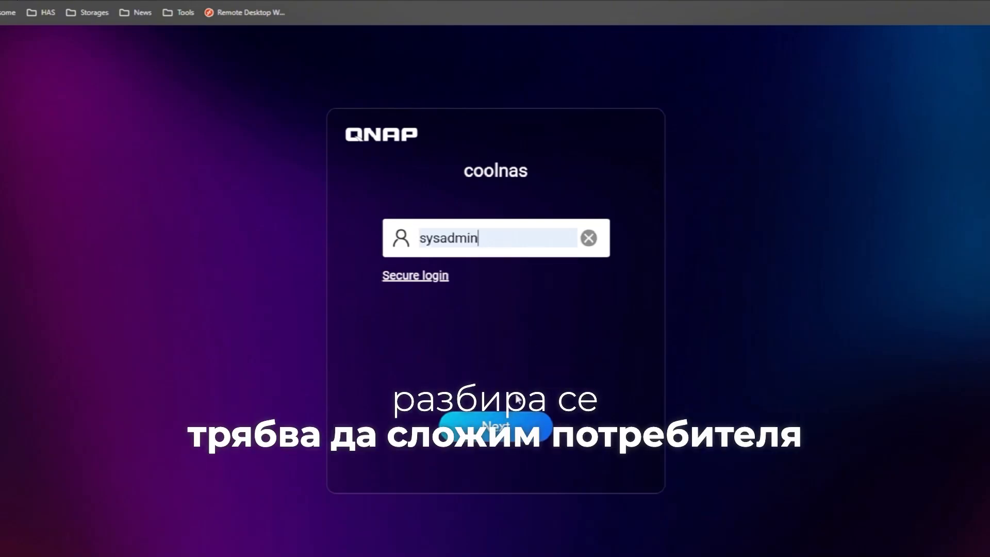
click(509, 434)
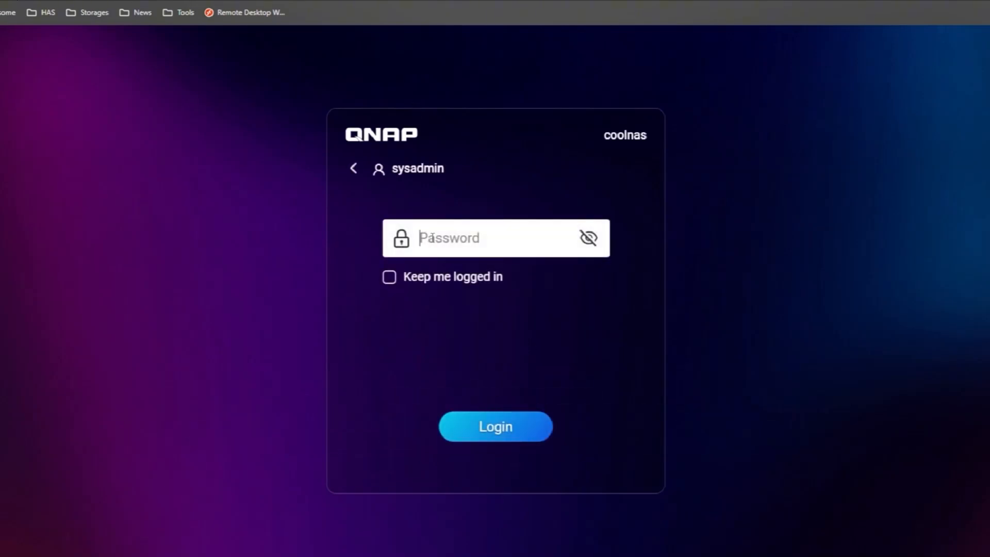
text(a••••••••)
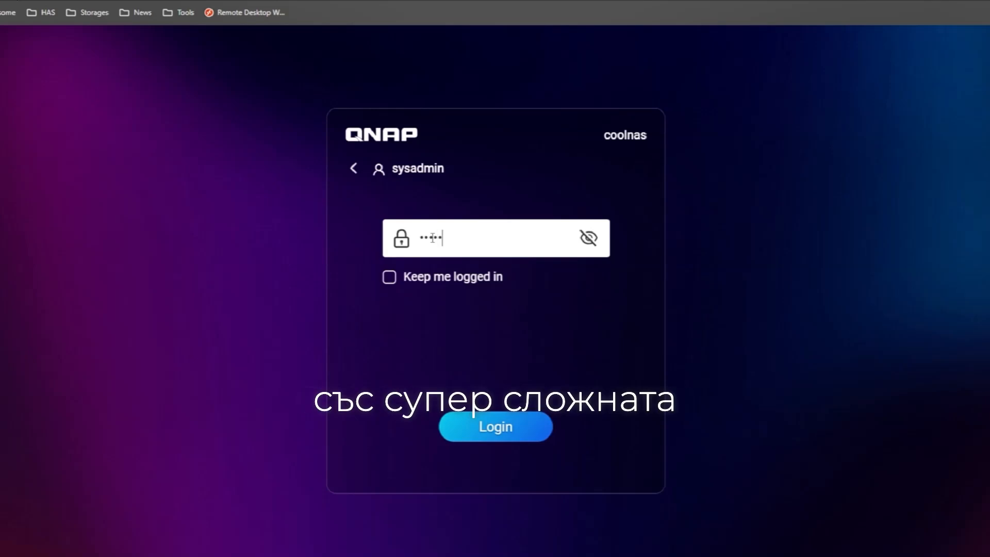
text(•)
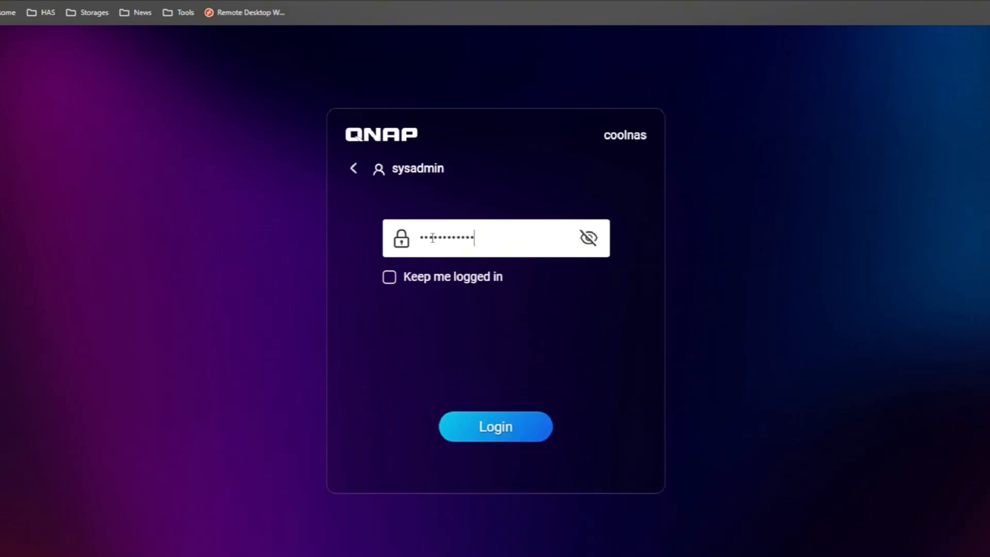
text(•)
click(503, 427)
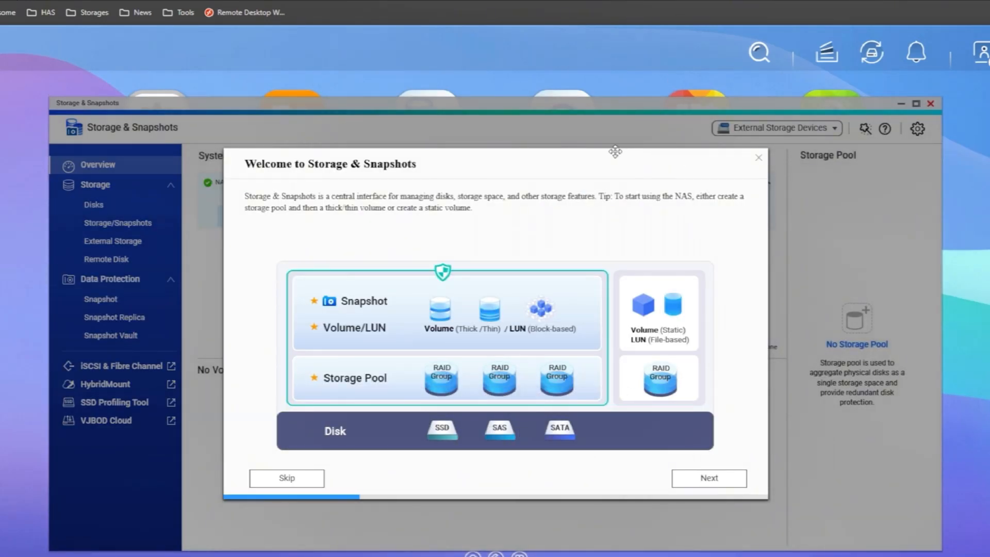
Step: Read through the Storage & Snapshots introduction pages up to the one on backing up data to another NAS
drag(600, 171, 602, 140)
drag(466, 131, 492, 132)
drag(337, 136, 318, 134)
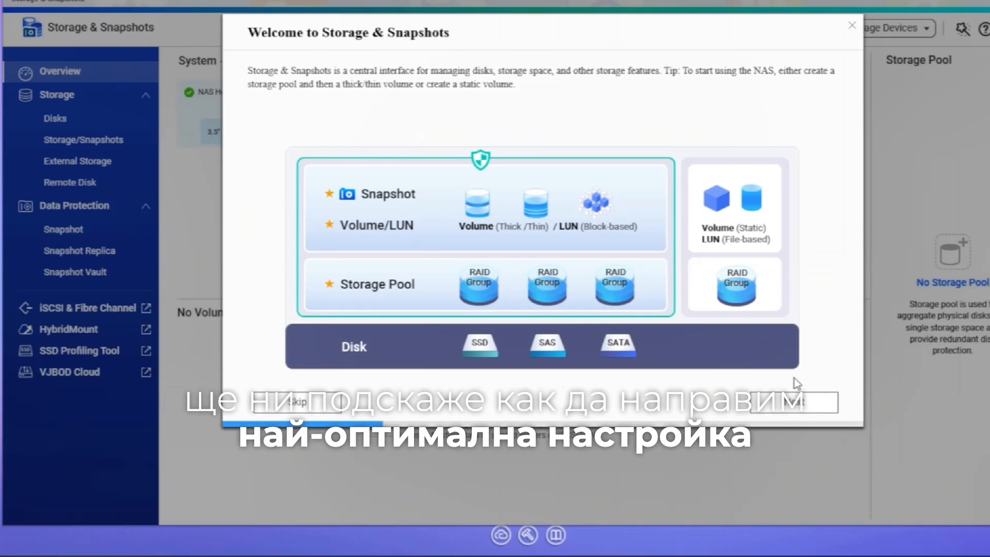
click(795, 405)
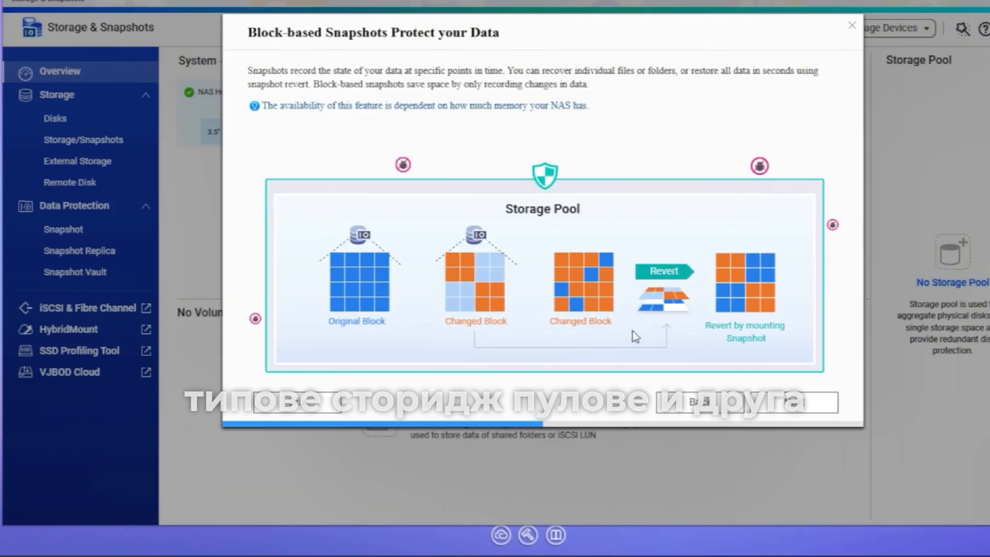
click(803, 410)
click(803, 408)
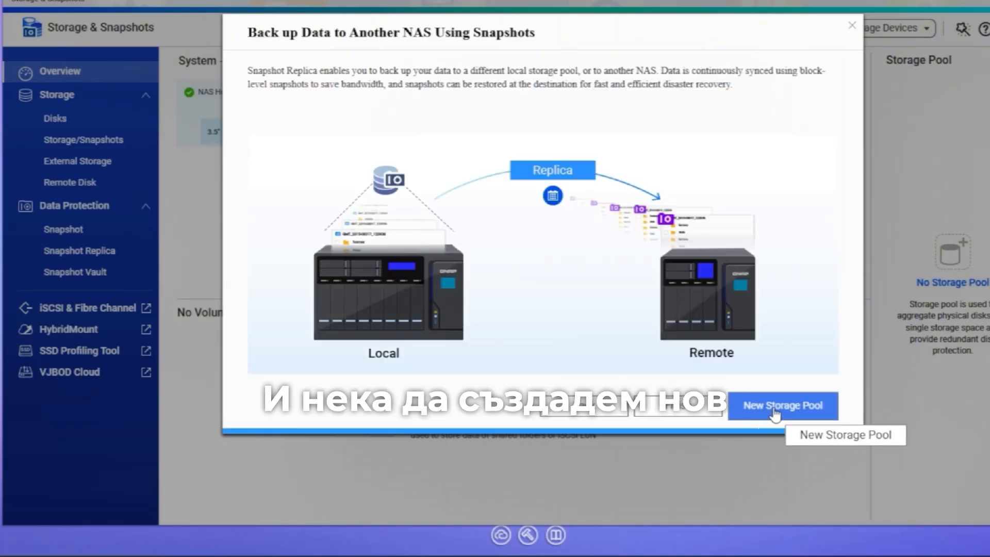
Step: Start creating a new storage pool, leaving both Qtier and SED disabled
click(773, 407)
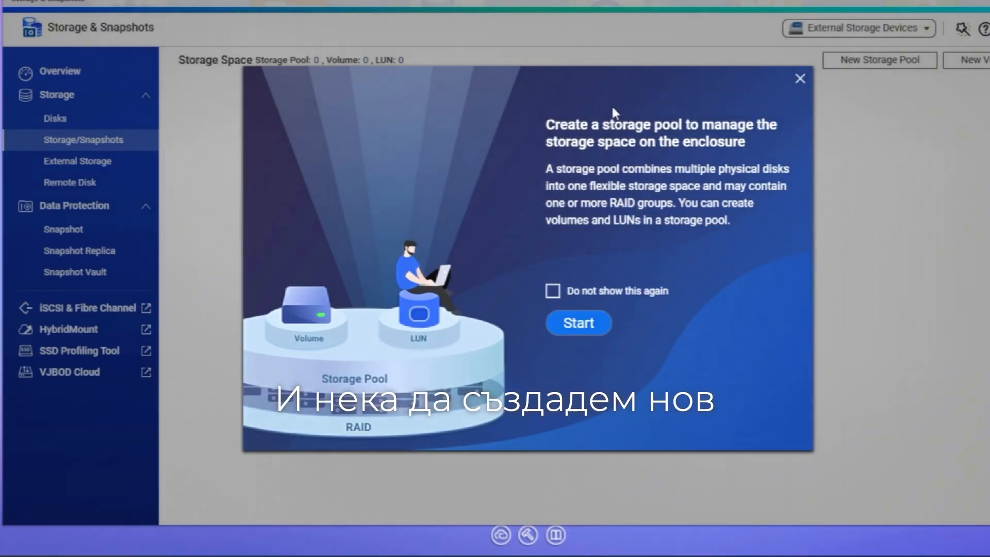
click(584, 323)
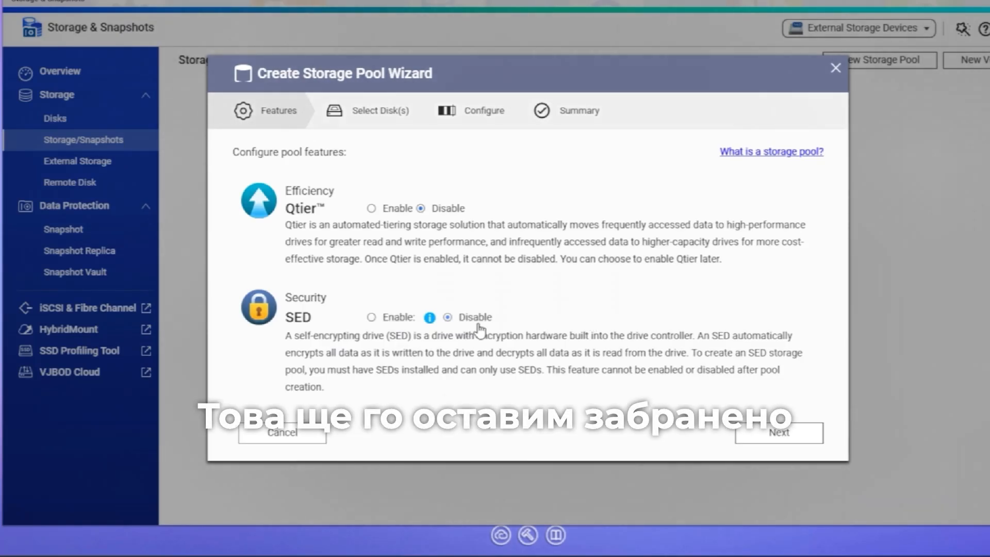
click(768, 436)
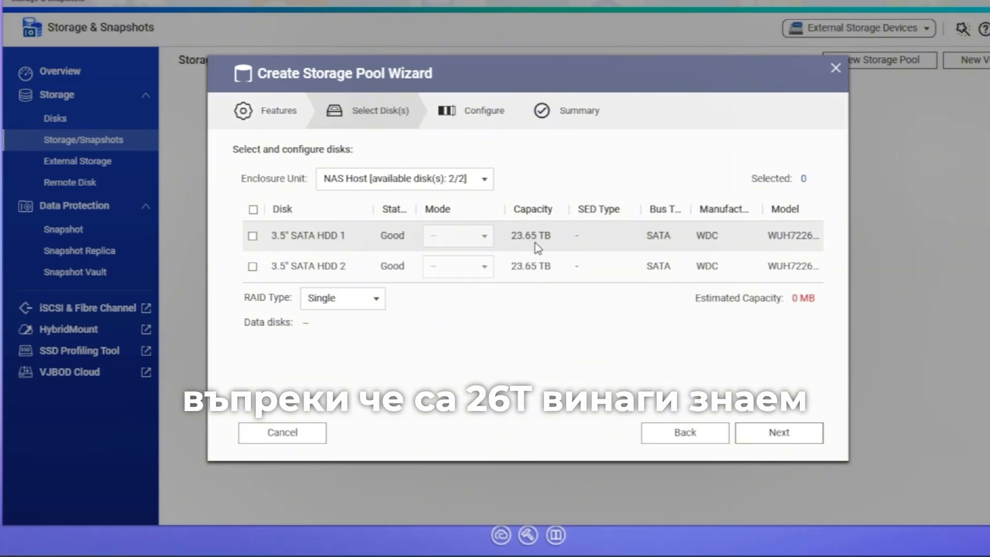
Step: Select both SATA HDDs for the pool, compare the JBOD and RAID 0 options, and continue with RAID 1
click(253, 209)
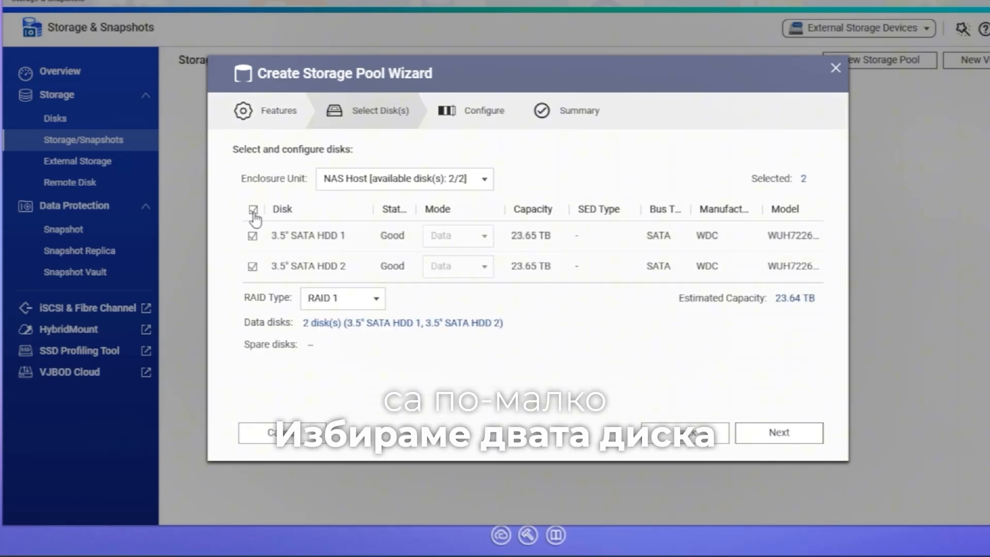
click(370, 303)
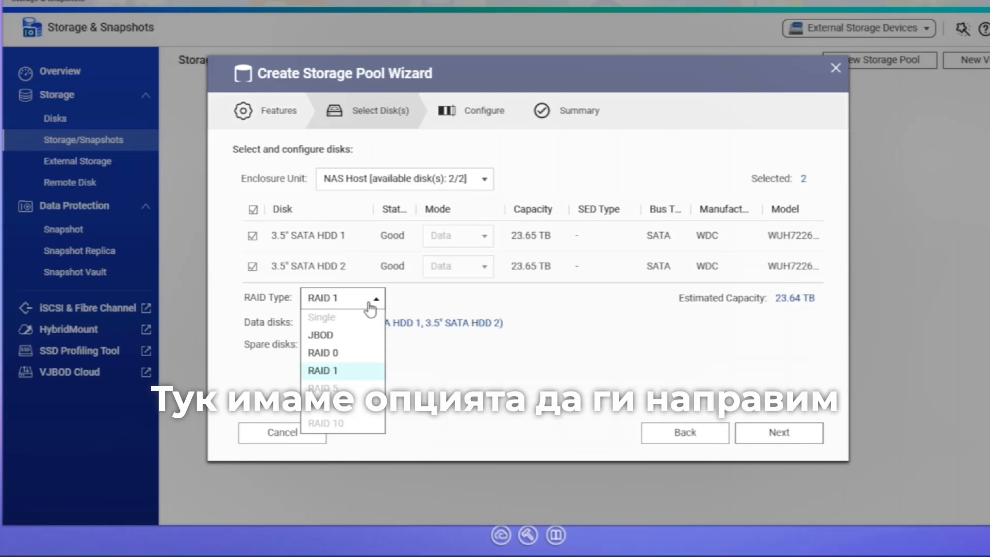
mouse_move(355, 340)
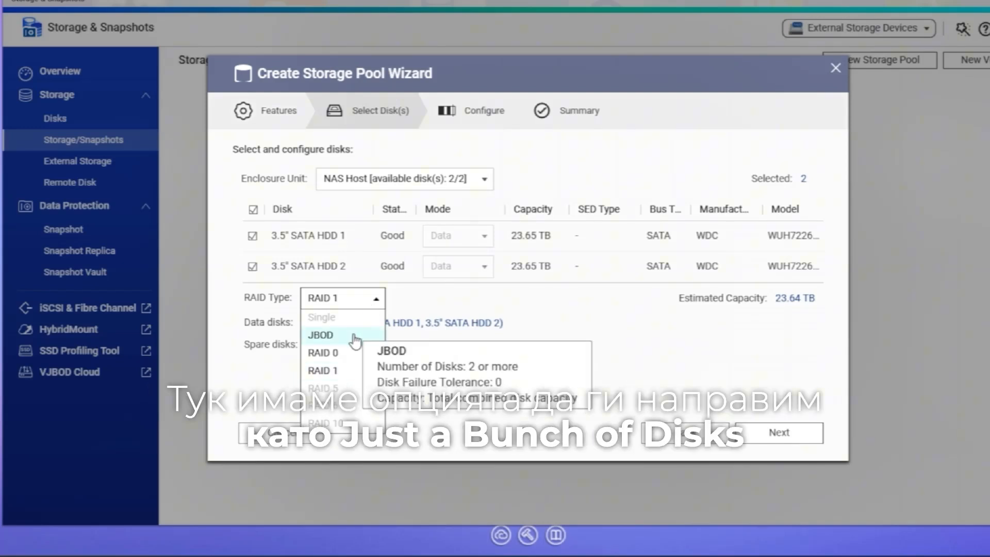
mouse_move(356, 357)
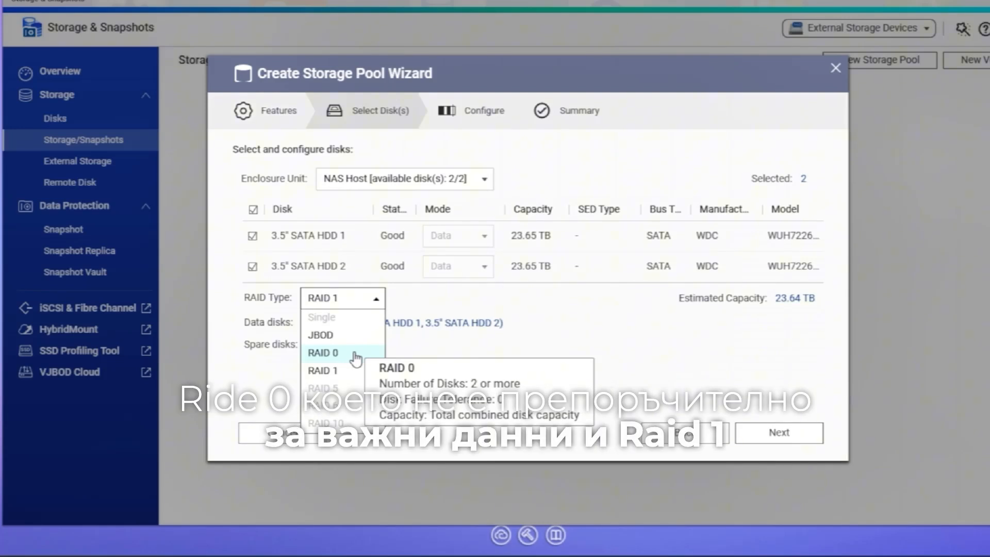
click(341, 371)
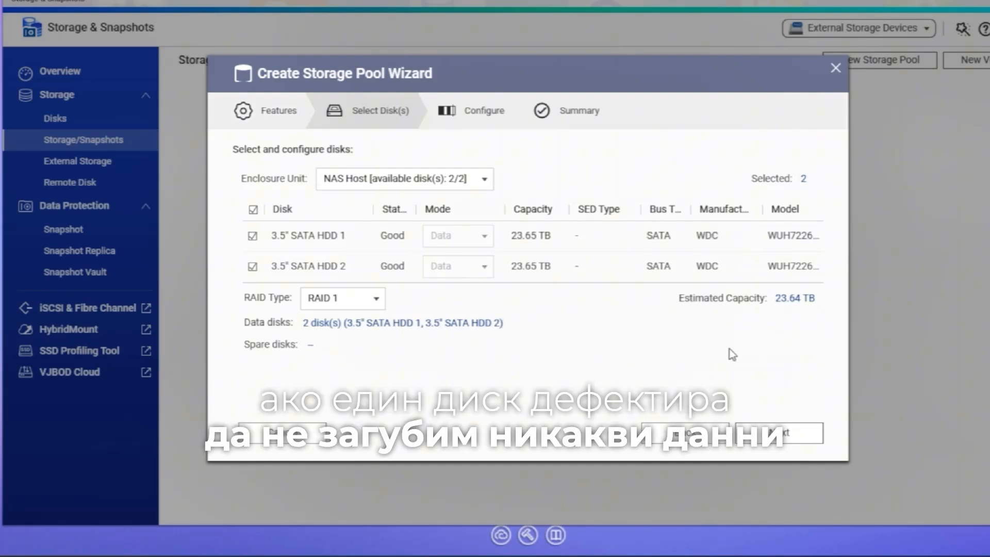
click(787, 437)
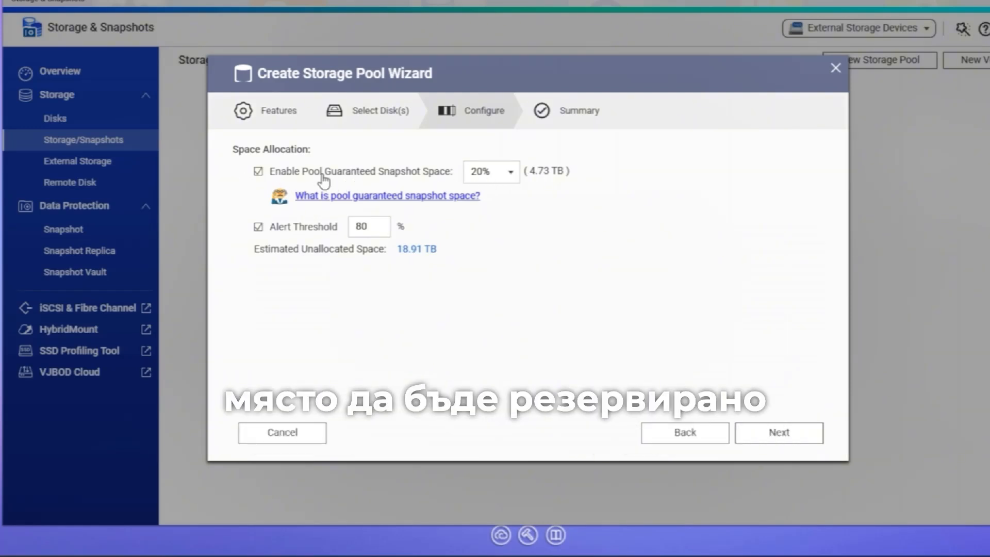
Step: Check the guaranteed snapshot space options, keep 20% with the 80% alert threshold, and continue to the pool summary
click(510, 175)
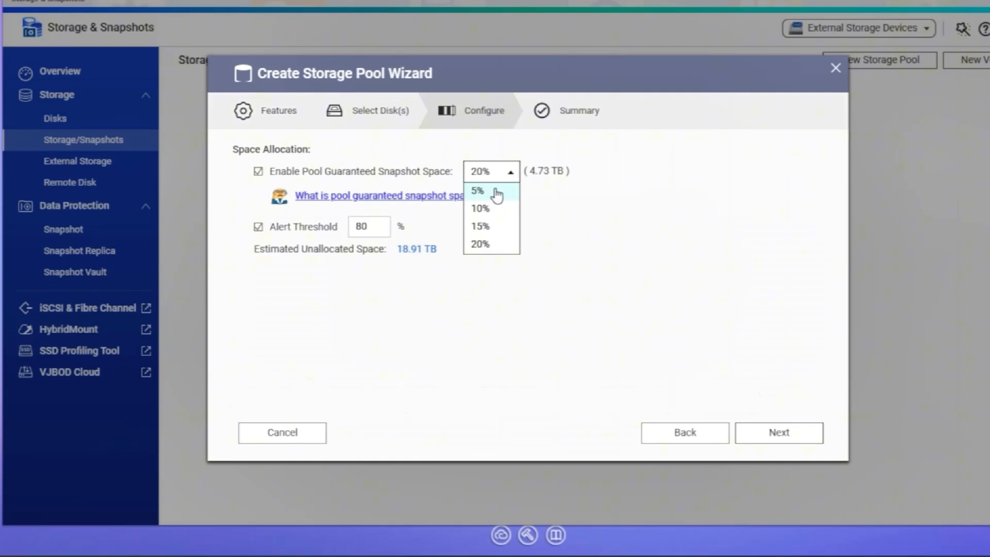
click(593, 267)
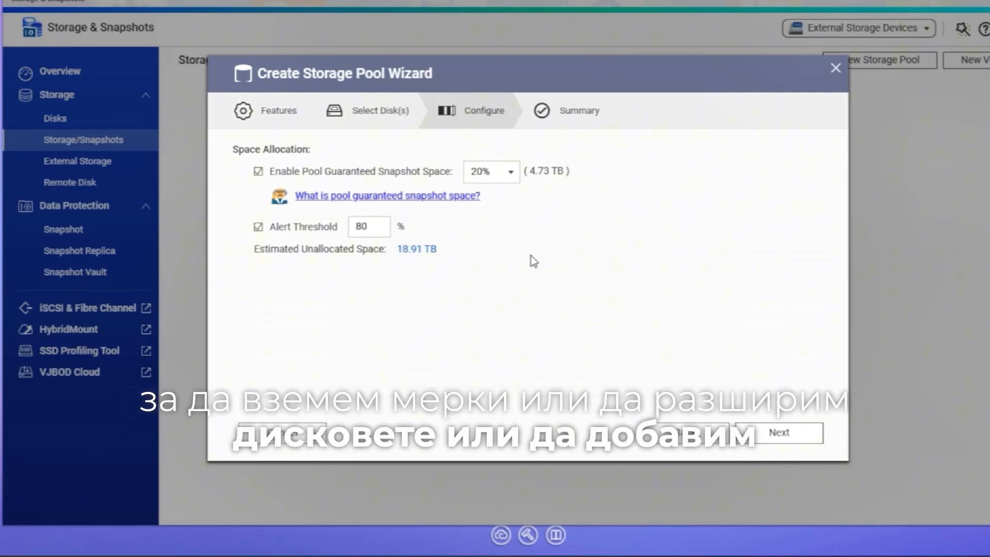
click(779, 432)
Step: Review the pool summary, create the storage pool and confirm erasing all data on the selected disks
scroll(634, 261, down, 3)
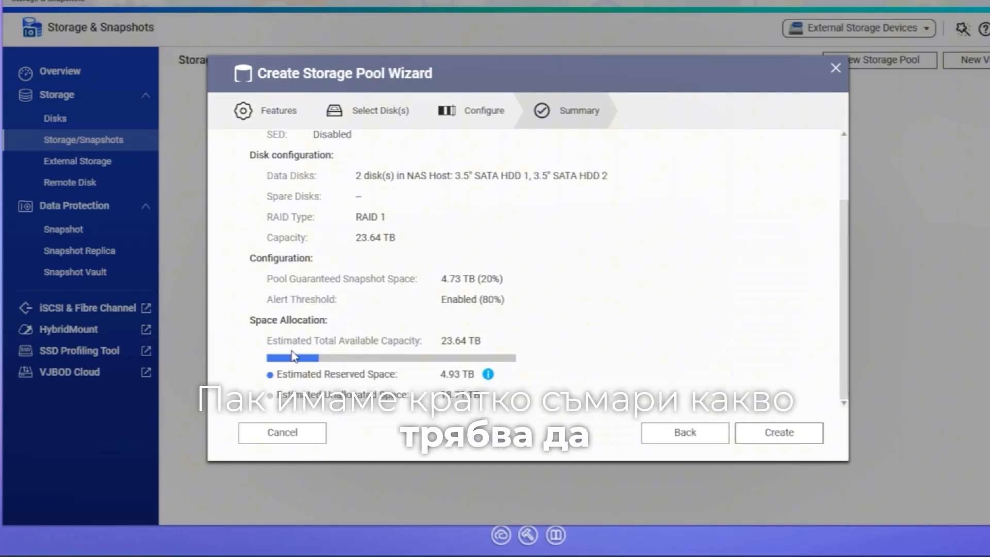
click(790, 430)
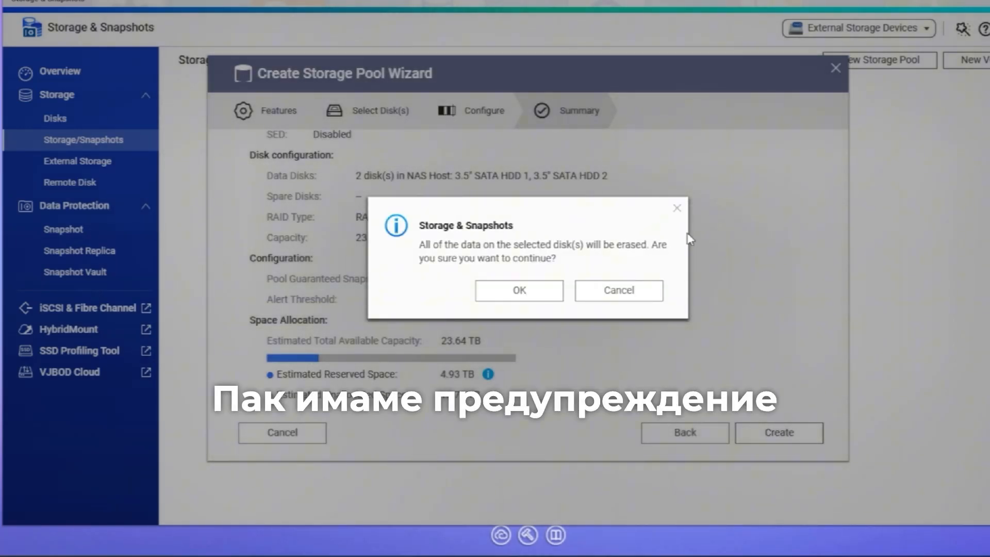
click(517, 289)
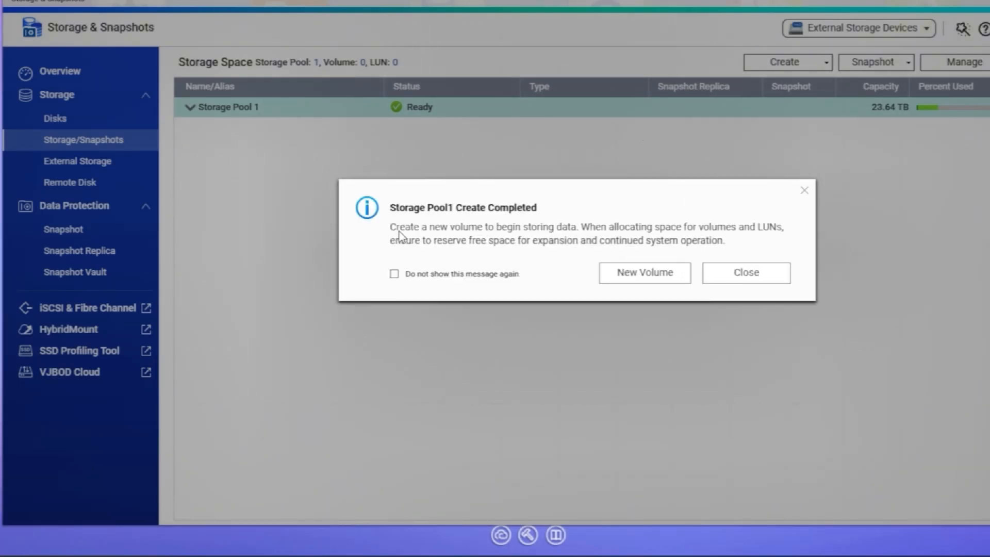
Step: Start a new thin volume in Storage Pool 1, keeping the alias DataVol1, and set its capacity to the full pool capacity of 18.7 TB
click(647, 272)
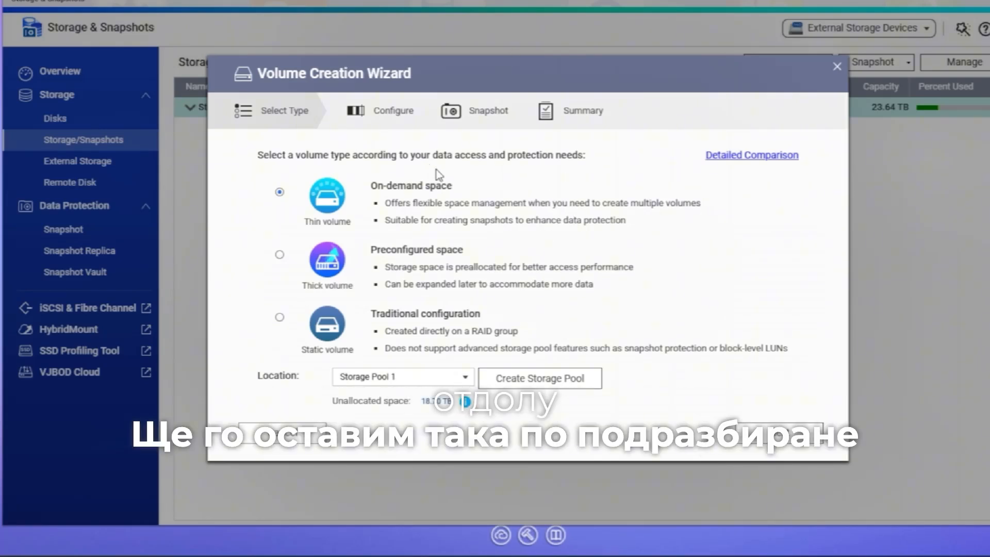
click(777, 433)
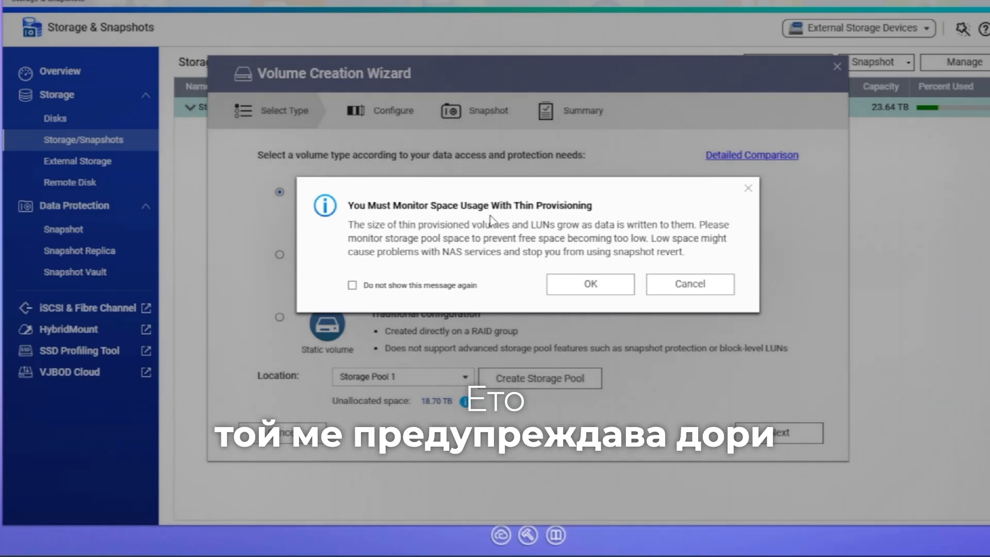
click(592, 290)
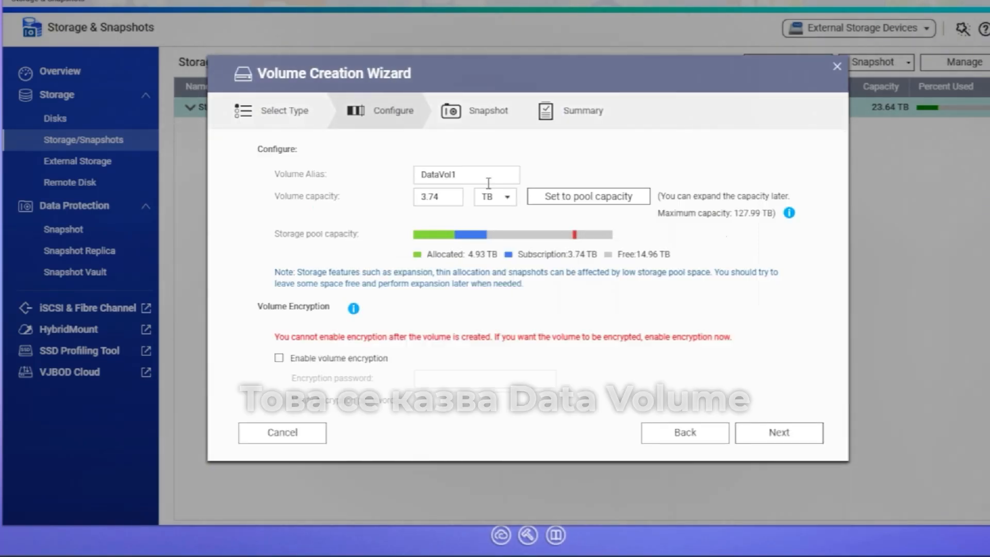
click(485, 175)
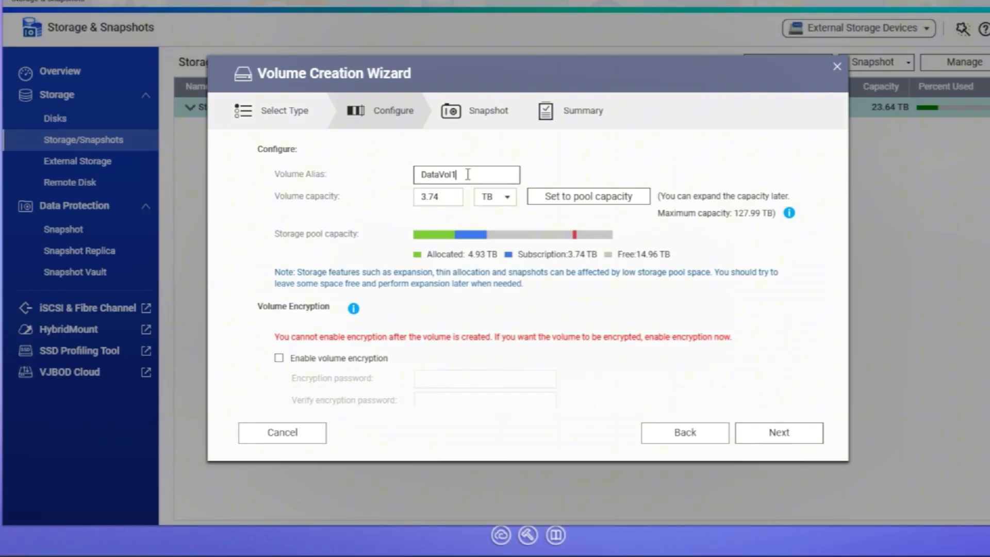
click(592, 200)
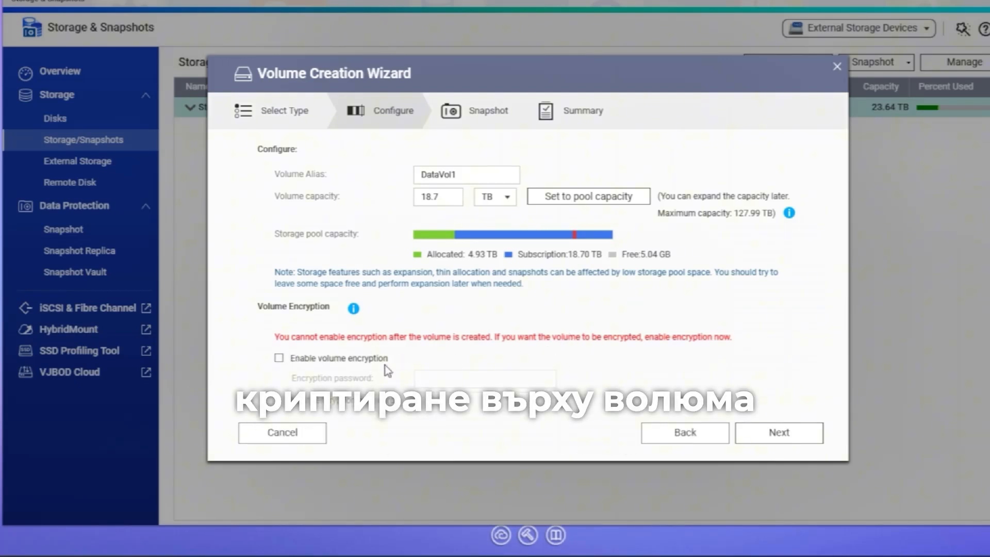
click(279, 357)
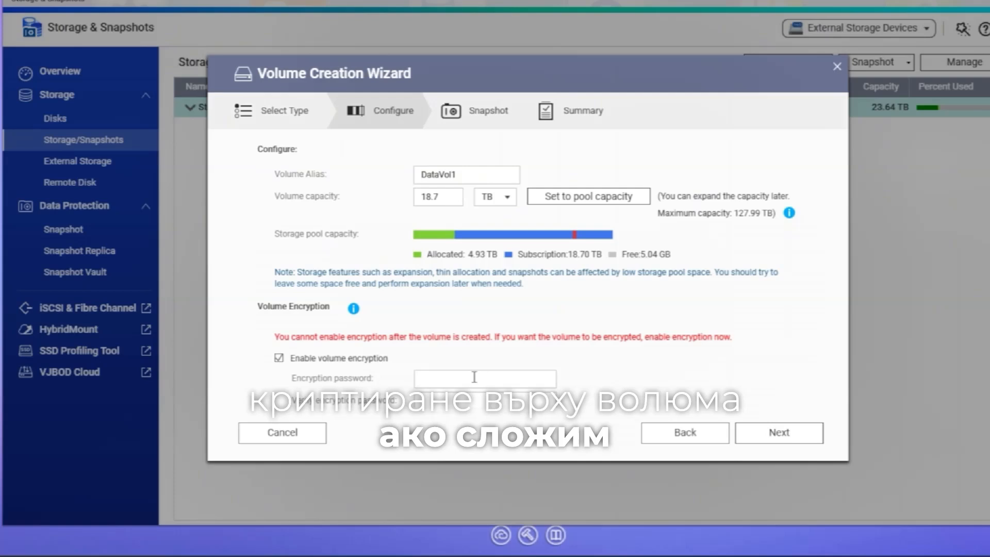
scroll(476, 377, down, 2)
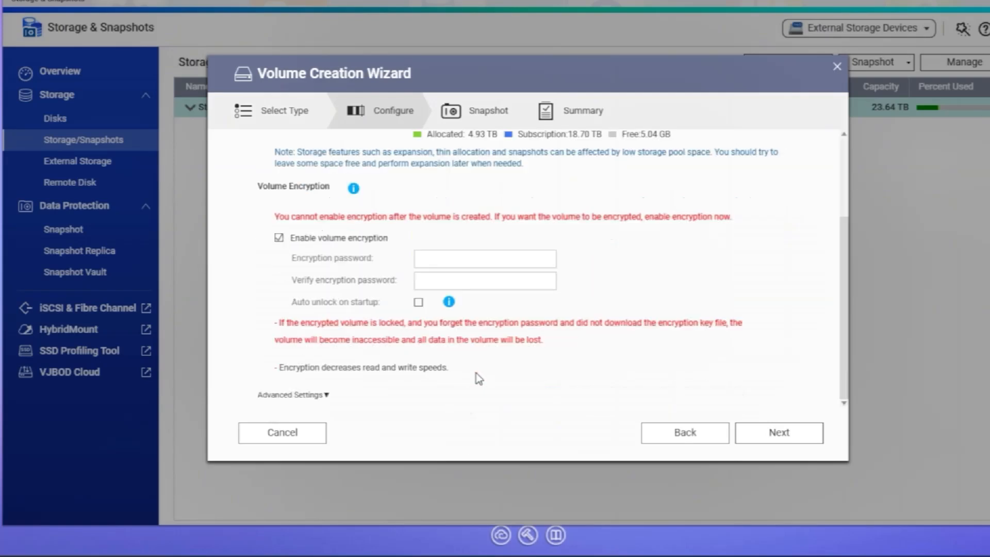
scroll(472, 340, up, 1)
click(455, 335)
click(451, 353)
click(455, 333)
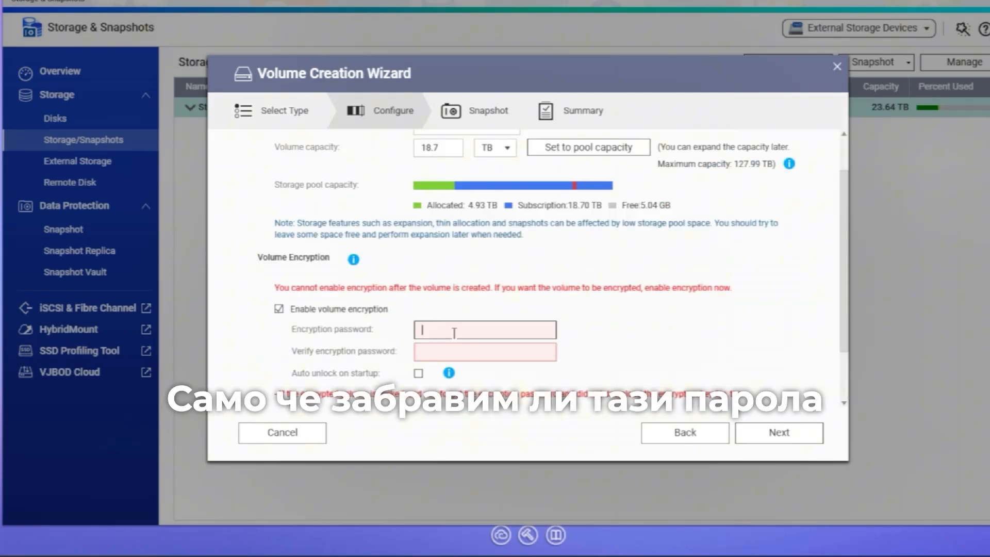
click(279, 309)
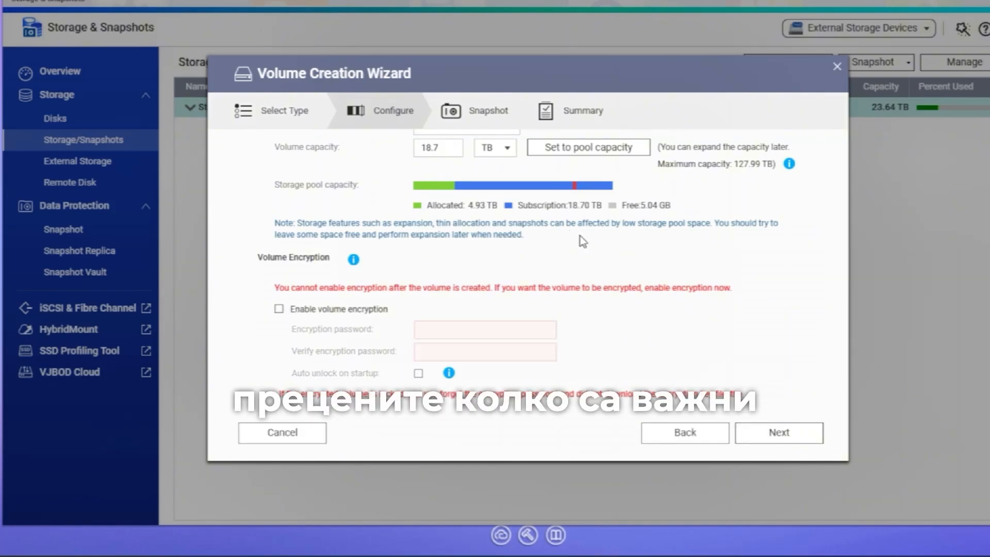
Step: Look over the remaining volume configuration and continue to the snapshot settings without encryption
scroll(619, 258, up, 1)
scroll(629, 265, down, 2)
scroll(606, 264, up, 2)
scroll(608, 264, down, 2)
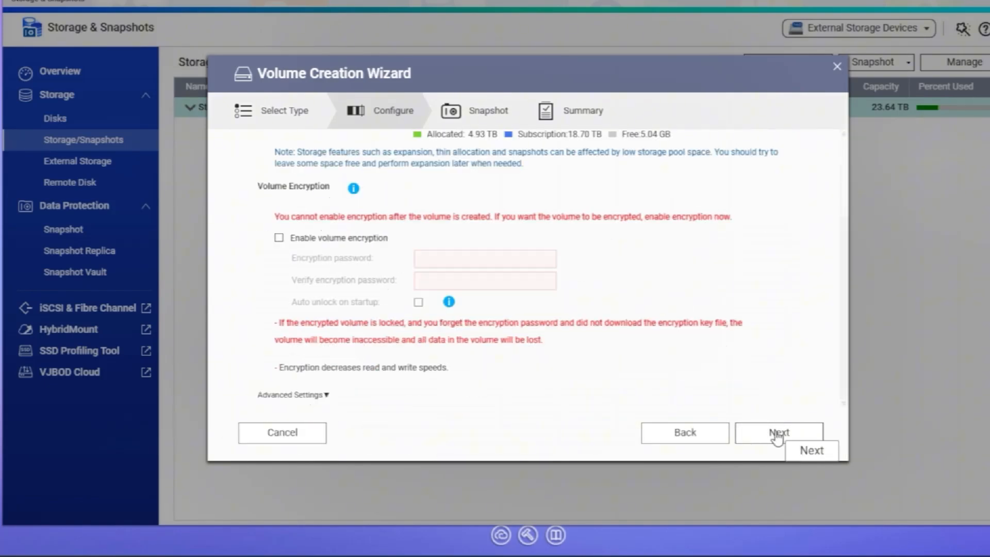
click(778, 434)
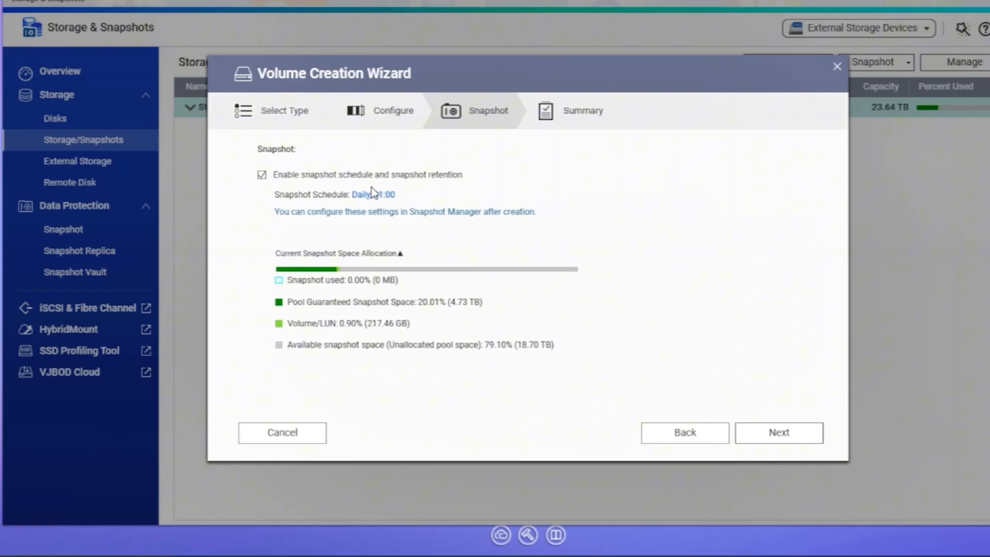
Step: Keep the daily snapshot schedule and snapshot retention enabled and proceed to the volume summary
click(262, 176)
click(263, 177)
click(785, 437)
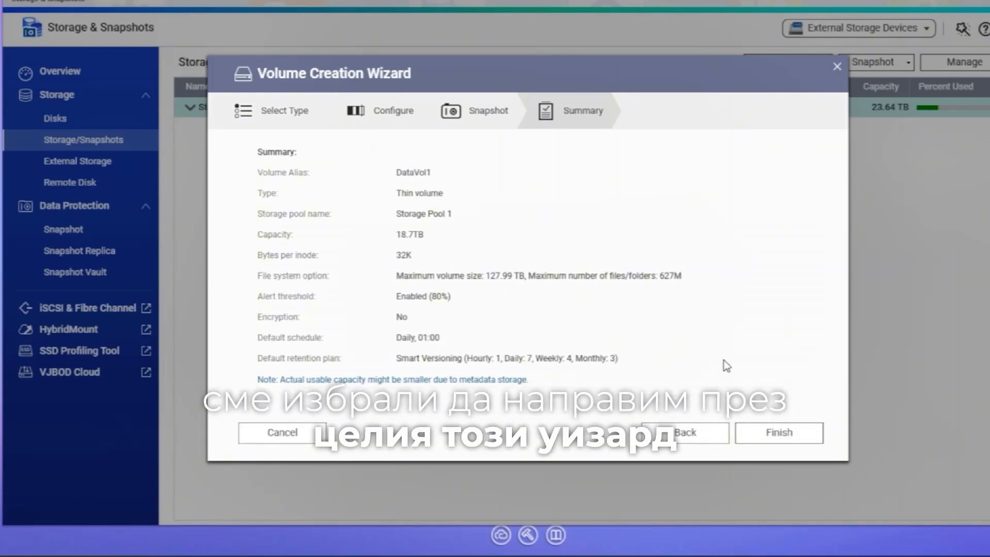
Step: Finish creating the DataVol1 volume, dismiss the creation notice and select the new volume in the storage list
click(789, 443)
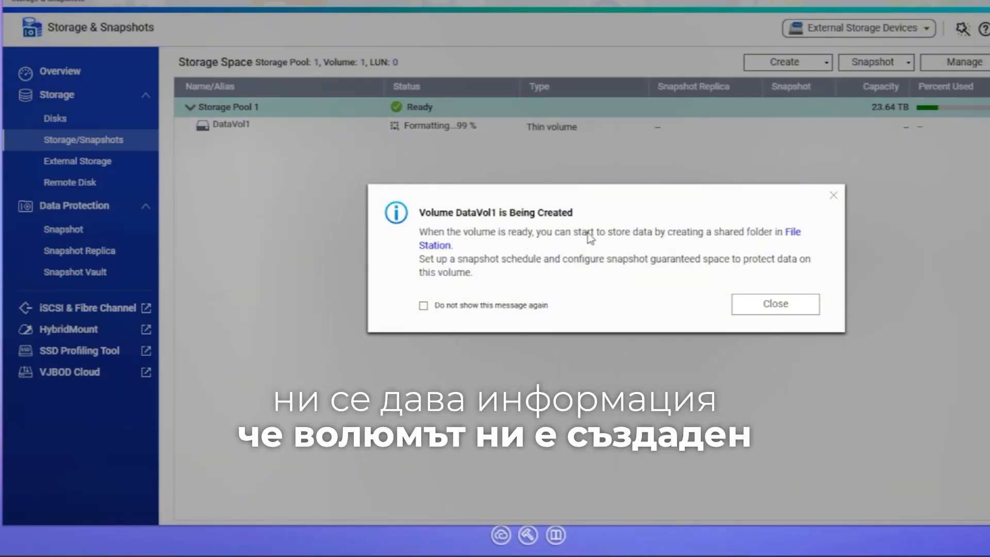
click(777, 309)
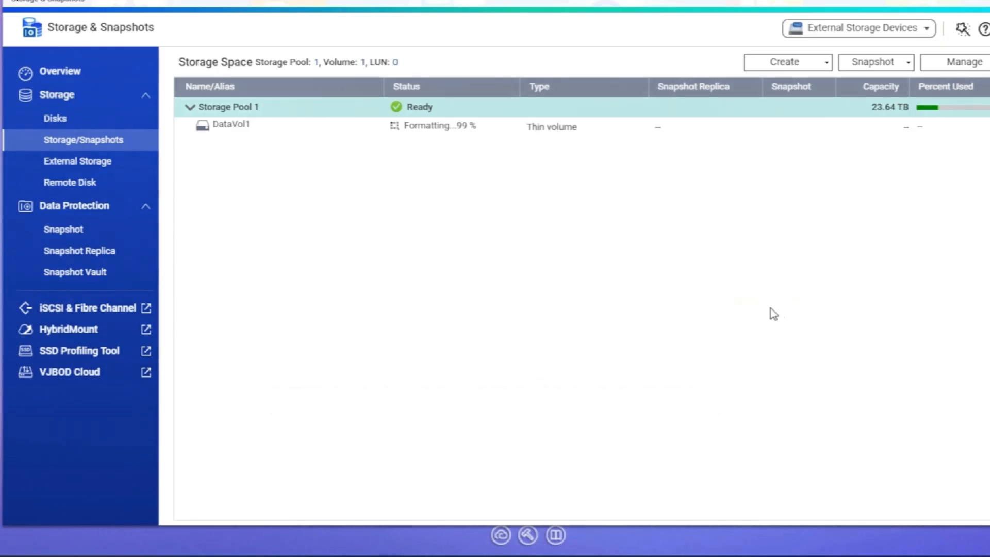
click(547, 130)
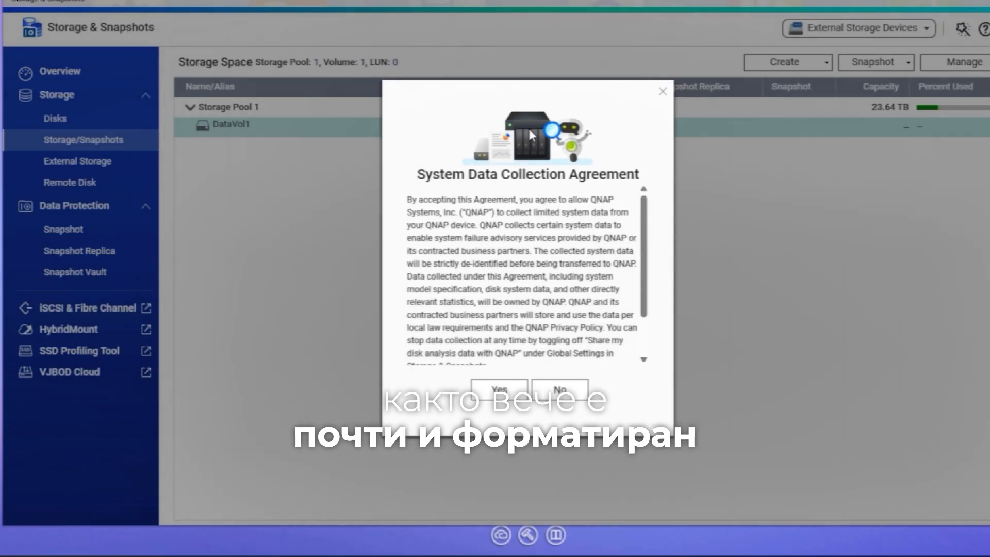
Step: Read through the System Data Collection Agreement and decline sharing system data with QNAP
scroll(598, 222, down, 2)
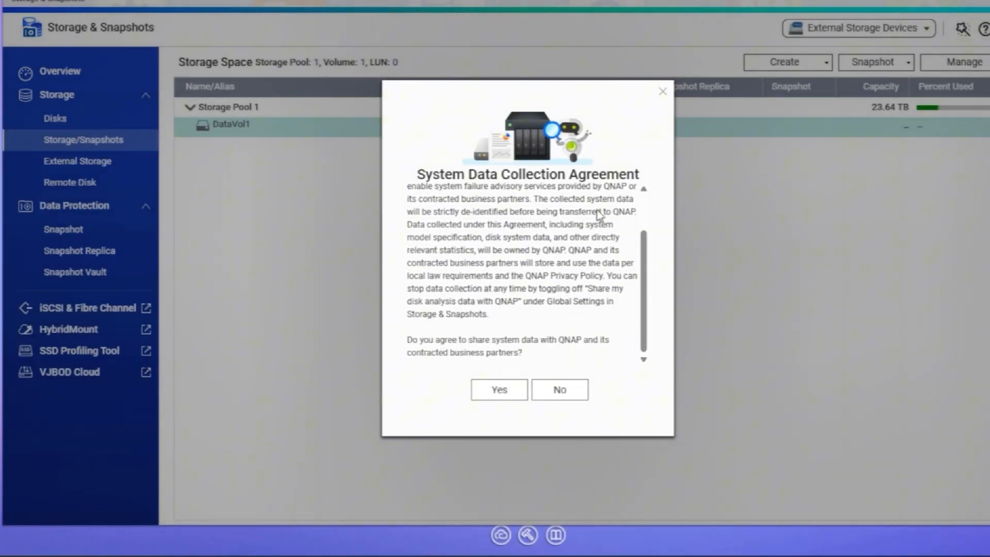
scroll(580, 270, up, 2)
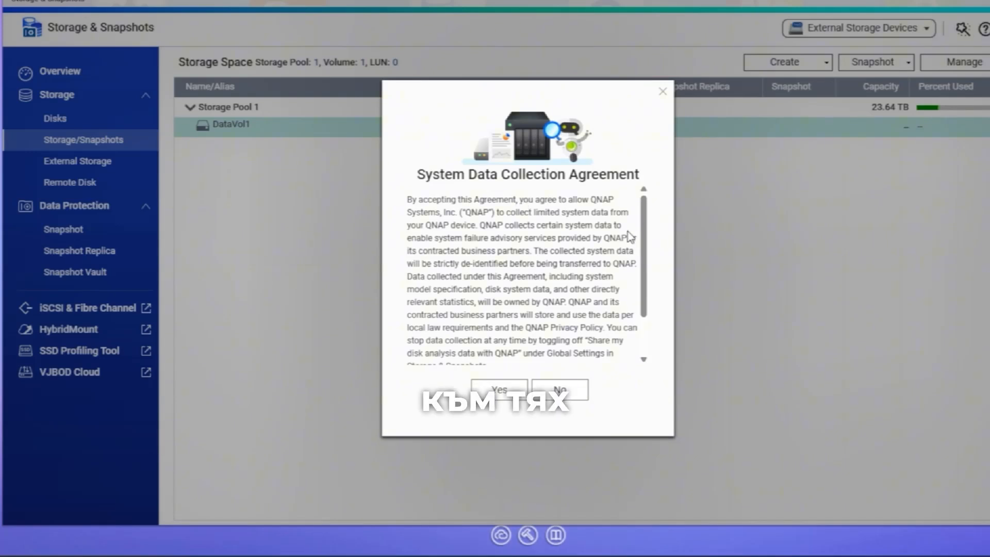
scroll(608, 242, down, 2)
scroll(562, 276, up, 2)
scroll(567, 262, down, 2)
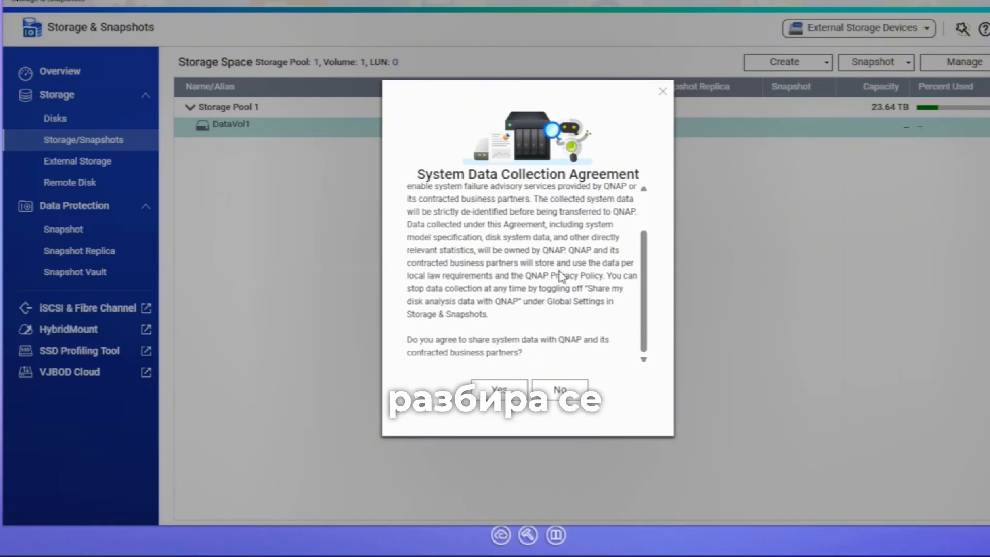
click(566, 390)
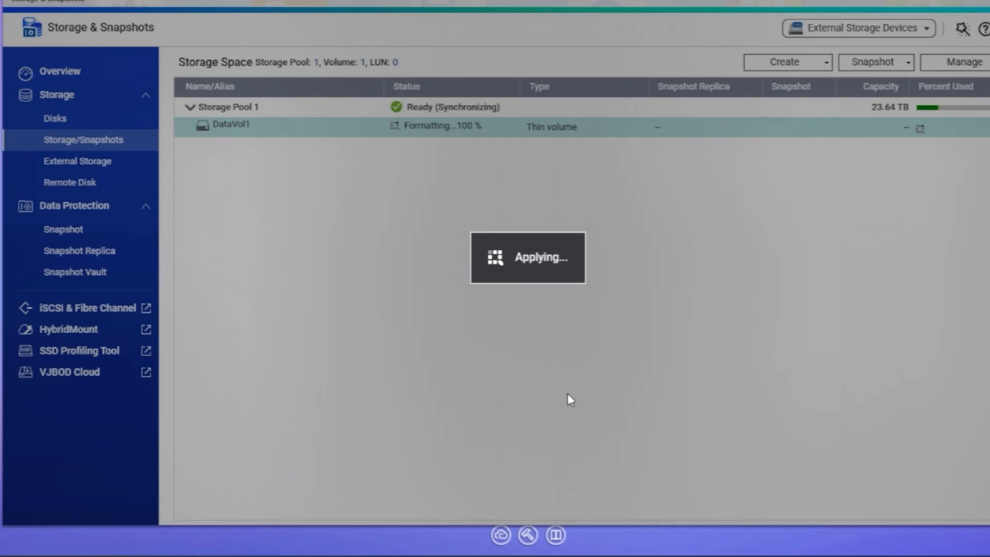